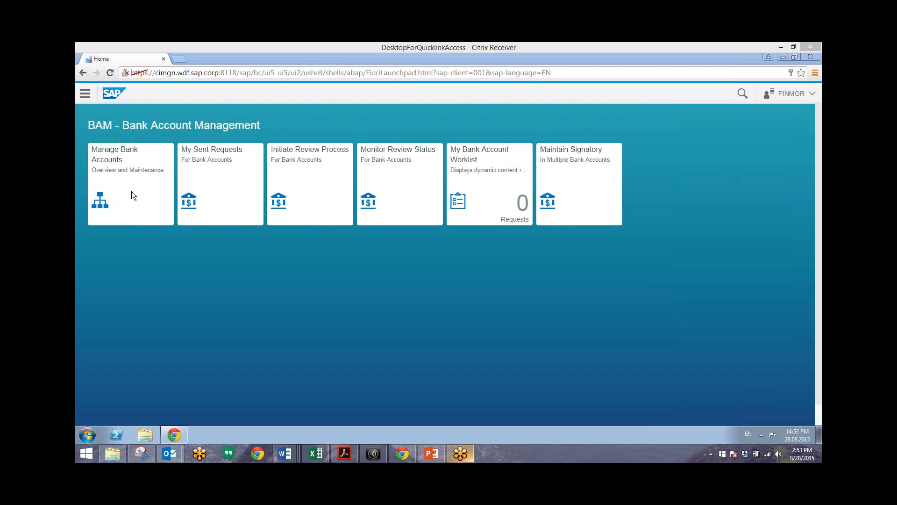
# Step: In Manage Bank Accounts, start a new bank account under Citibank (bank key 134329042)
pyautogui.click(125, 178)
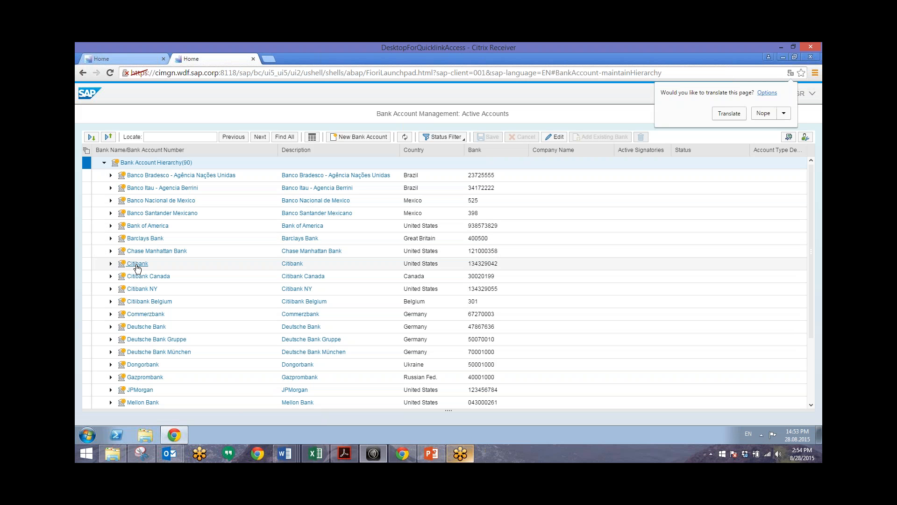
pyautogui.click(87, 263)
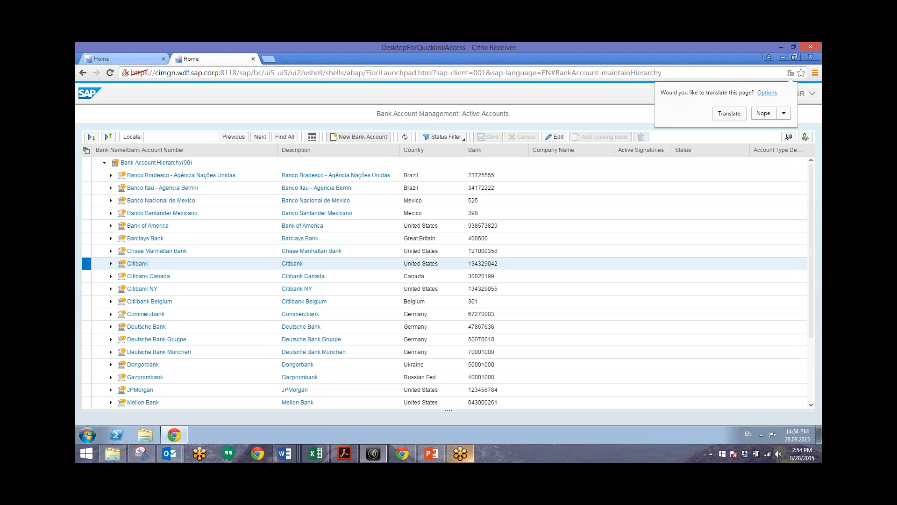
pyautogui.click(358, 136)
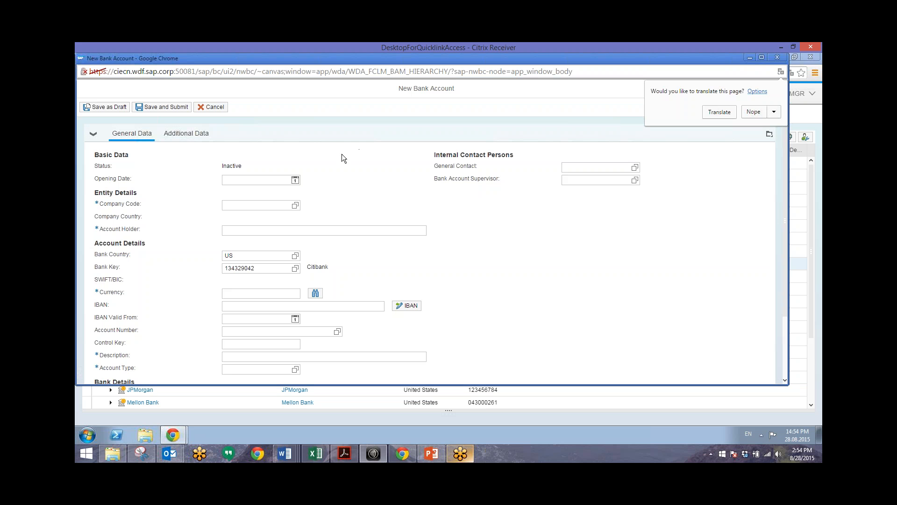
# Step: Enter company code 3010, account holder 'Financial Manager Account Holder' and currency EUR
pyautogui.click(264, 206)
pyautogui.write('3010')
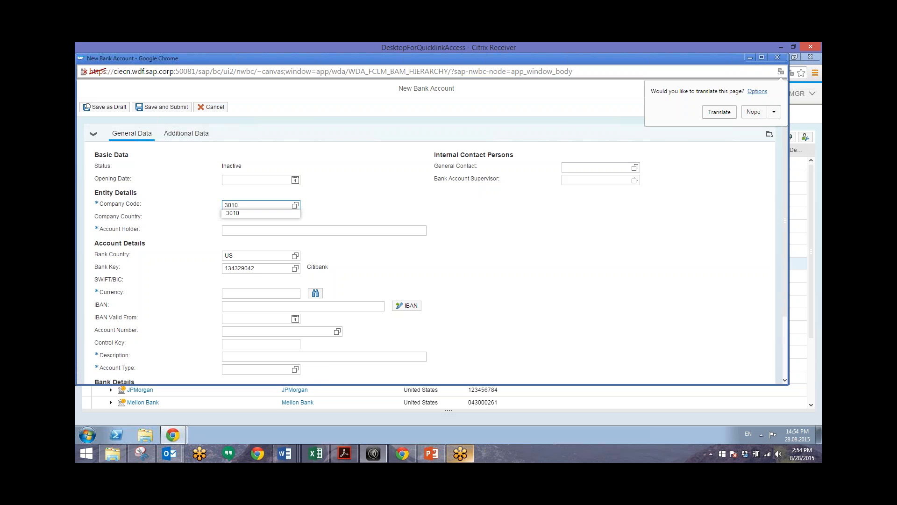
pyautogui.click(253, 234)
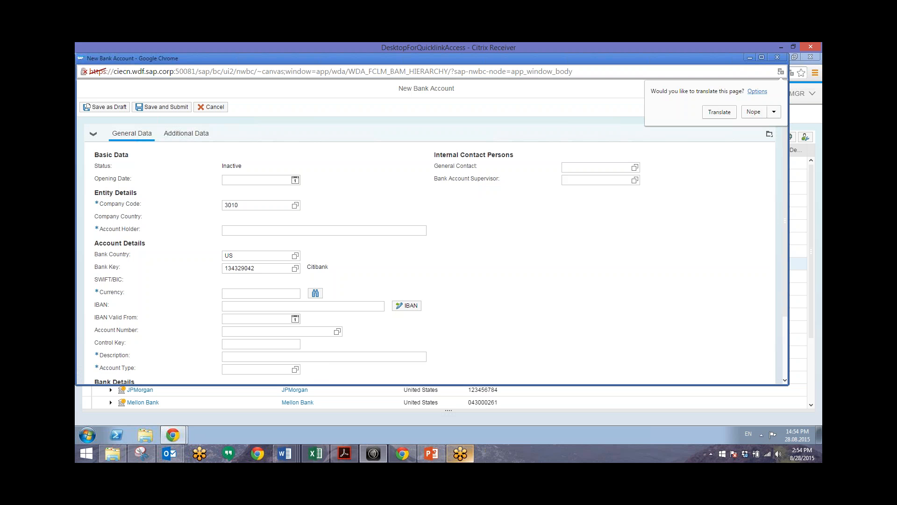
pyautogui.click(256, 234)
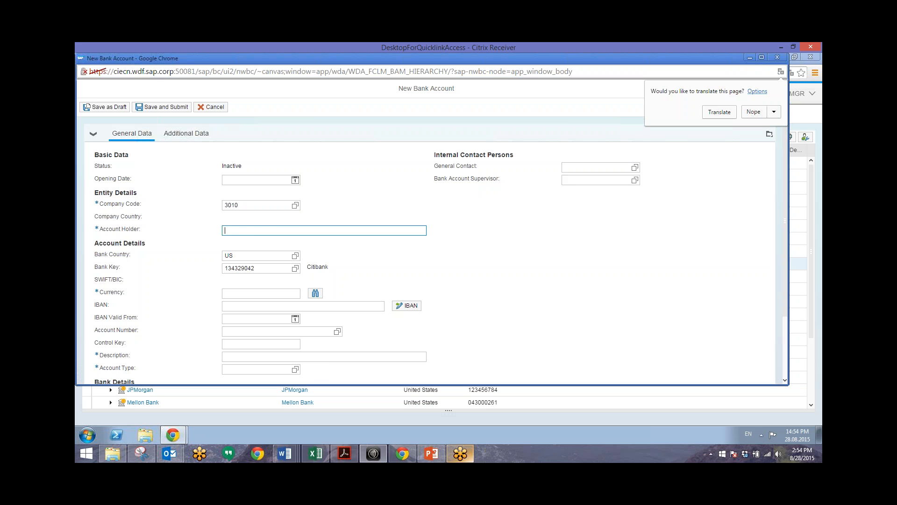
pyautogui.write('Financial Manager Account Holder')
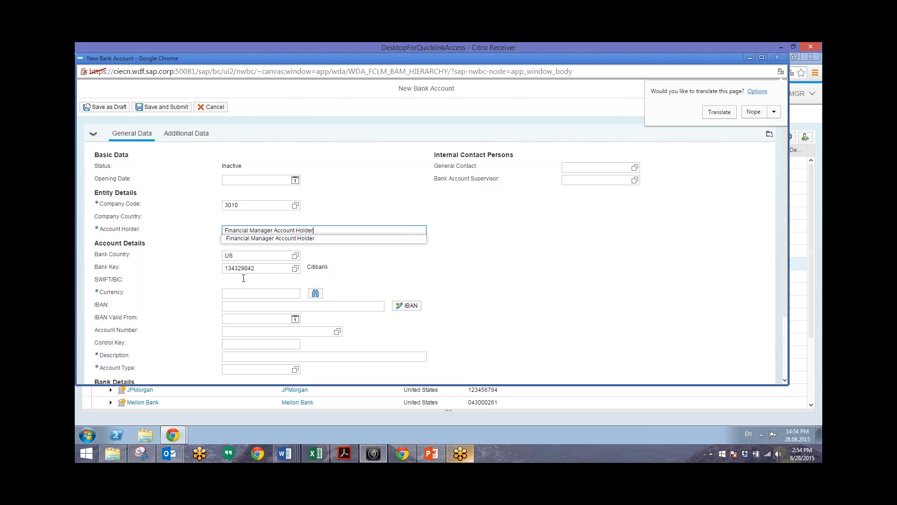
pyautogui.click(246, 294)
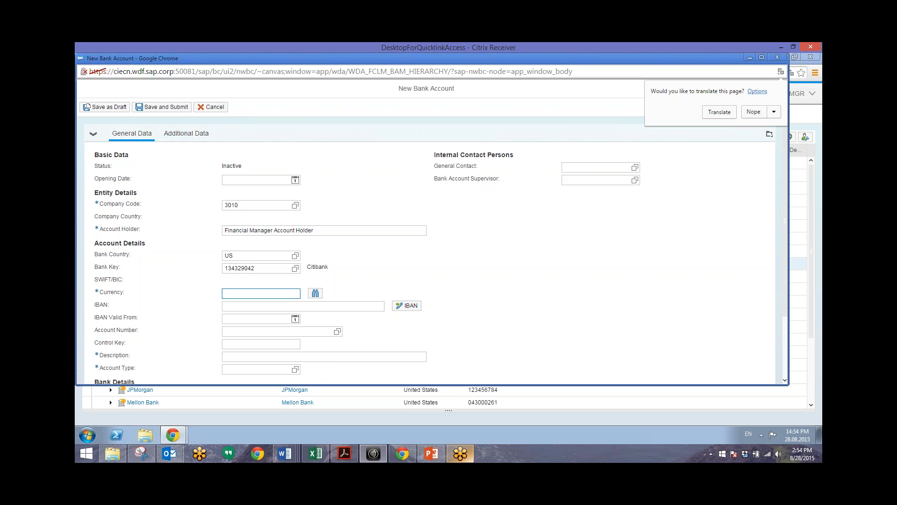
pyautogui.write('EUR')
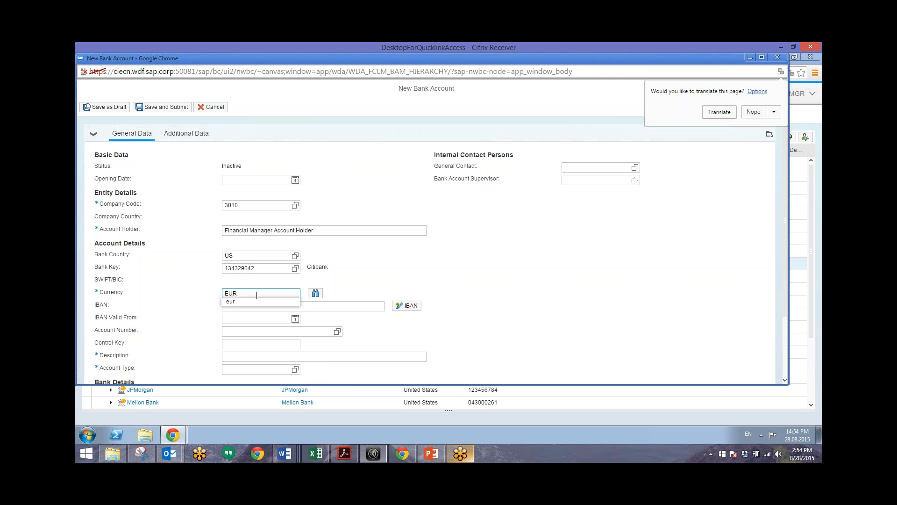
pyautogui.press('Down')
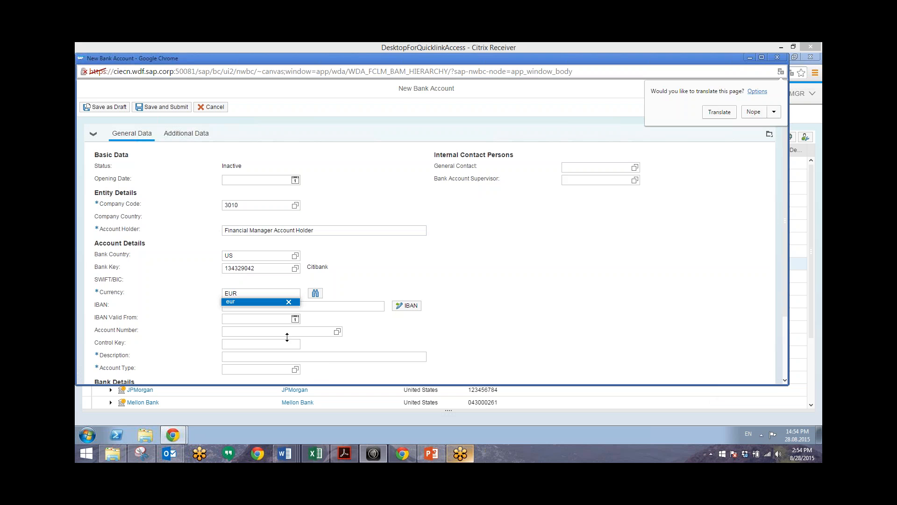
# Step: Set description 'Operating Account In EUR' and account type 02 (Current Account), then maximize the form
pyautogui.click(252, 356)
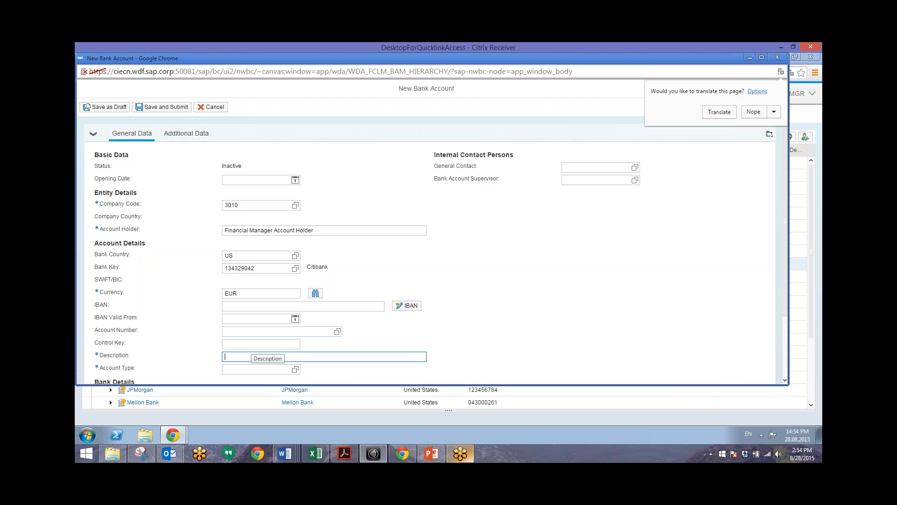
pyautogui.write('Operating Account In Eur')
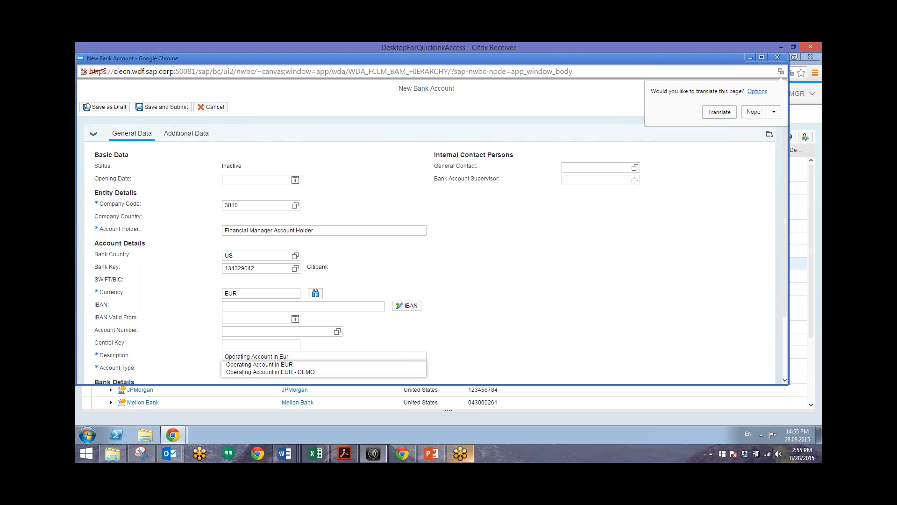
pyautogui.click(411, 343)
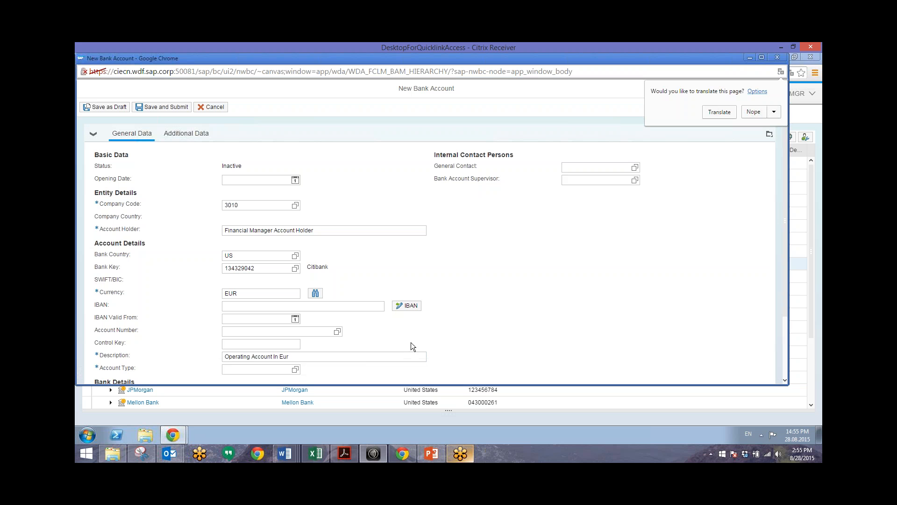
pyautogui.press('BackSpace')
pyautogui.press('BackSpace')
pyautogui.write('UR')
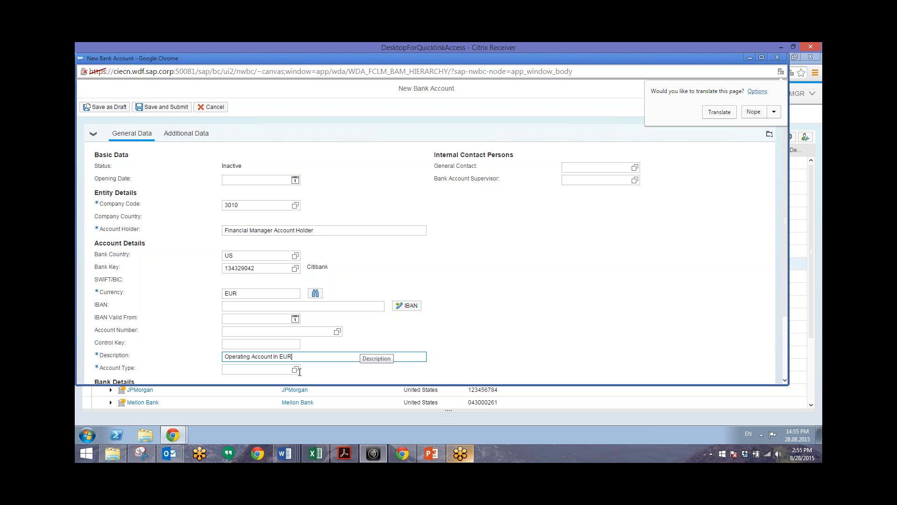
pyautogui.press('Tab')
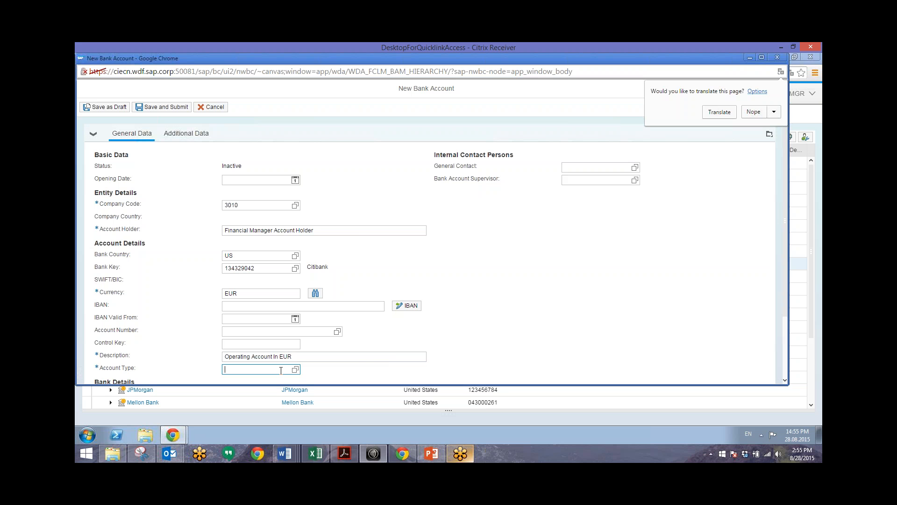
pyautogui.write('02')
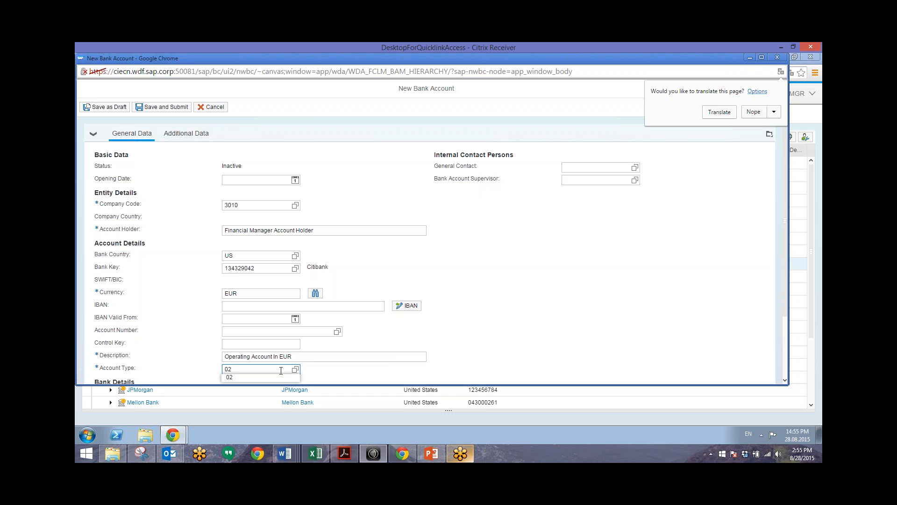
pyautogui.press('Return')
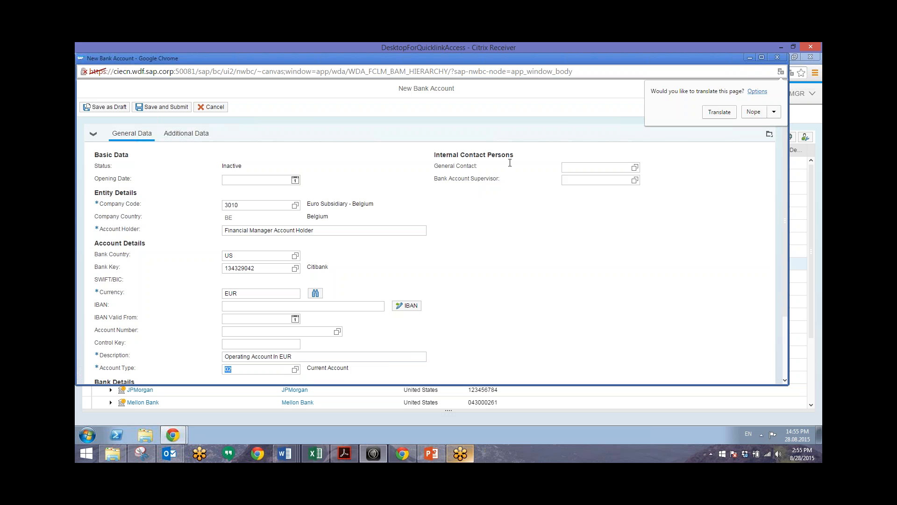
pyautogui.click(761, 57)
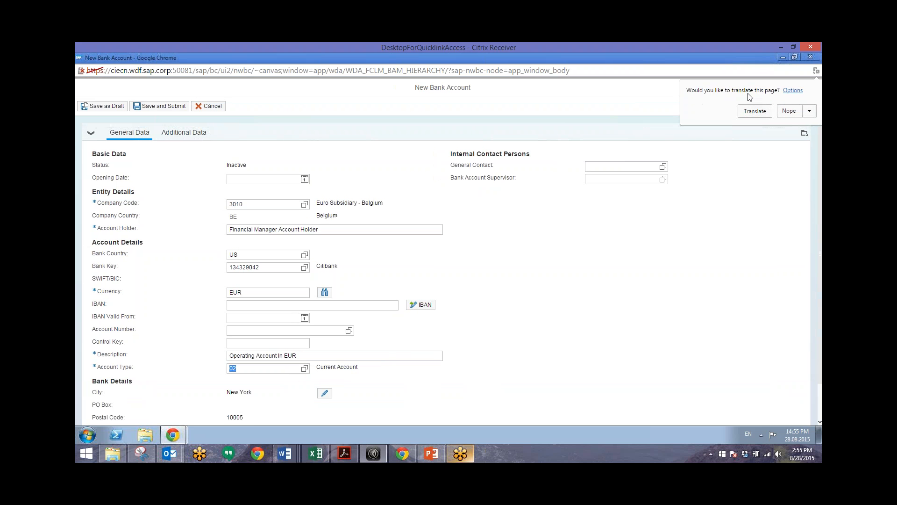
pyautogui.click(704, 309)
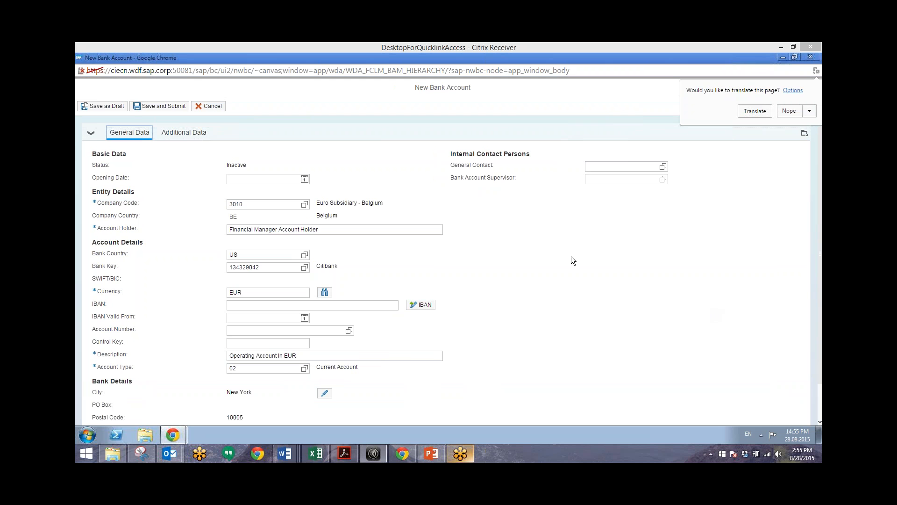
# Step: Save and submit the request with the note 'Please Approve for our Joint Venture'
pyautogui.click(170, 108)
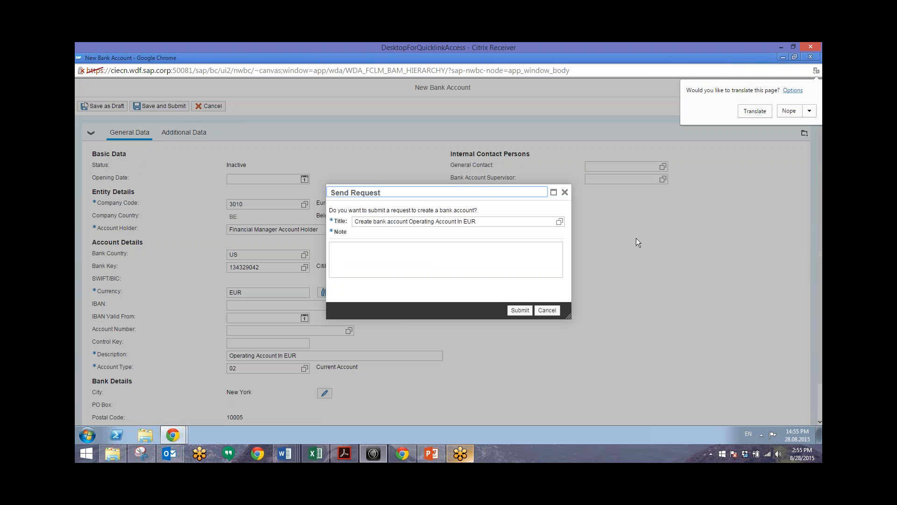
pyautogui.click(395, 256)
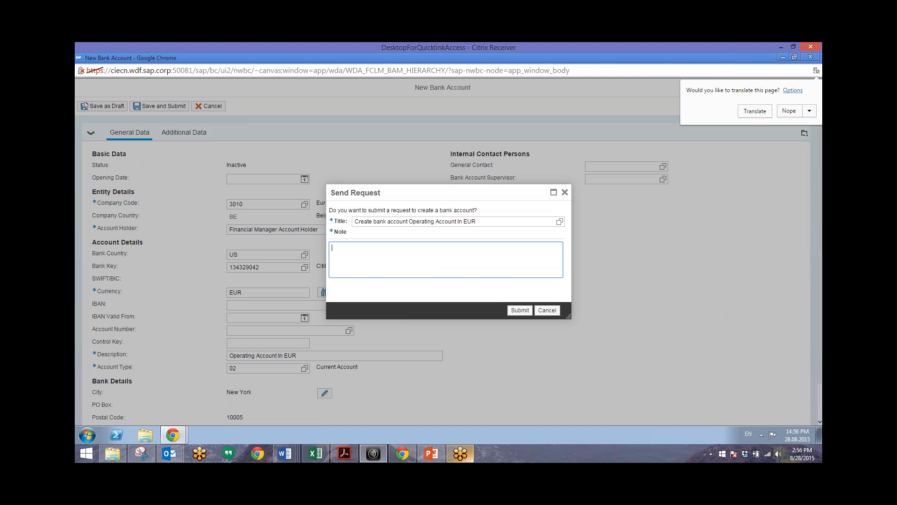
pyautogui.write('Please Approve for our Joint Venture')
pyautogui.click(522, 310)
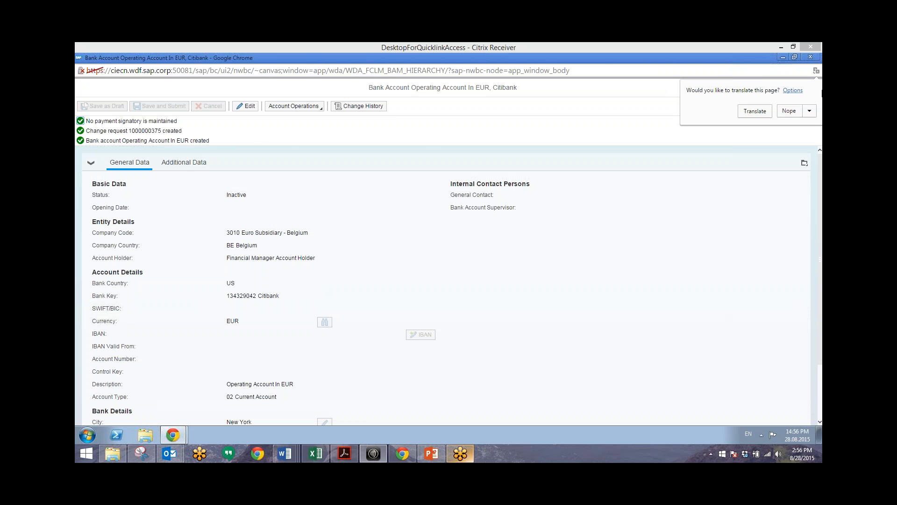
# Step: Close the created account's window and go back to the launchpad Home tab
pyautogui.click(811, 58)
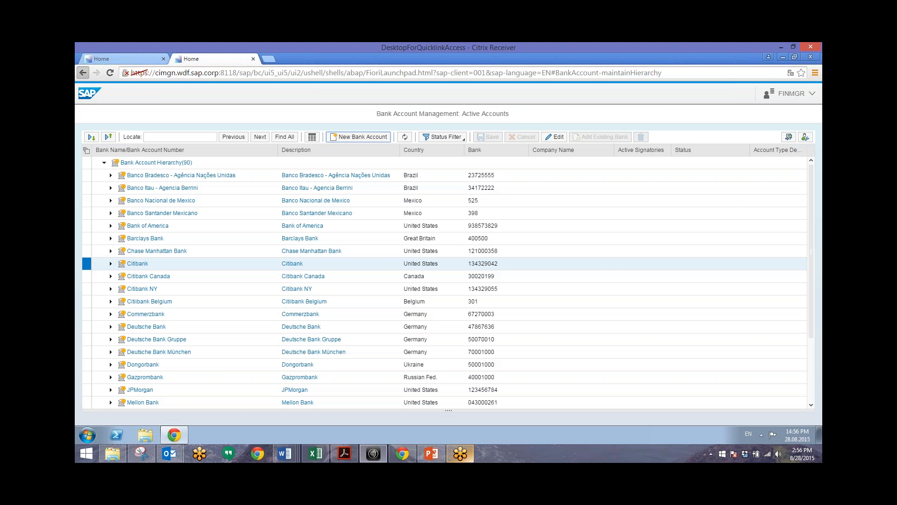
pyautogui.click(138, 61)
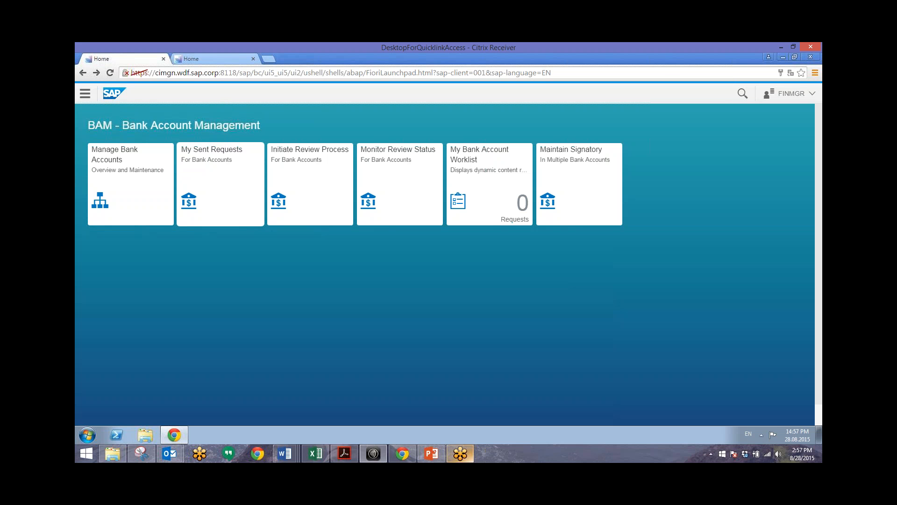
pyautogui.click(212, 166)
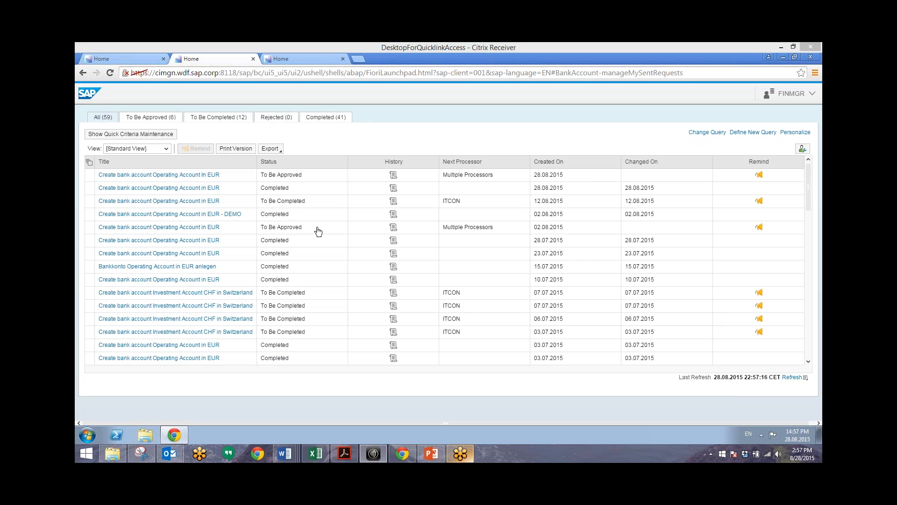
pyautogui.click(153, 177)
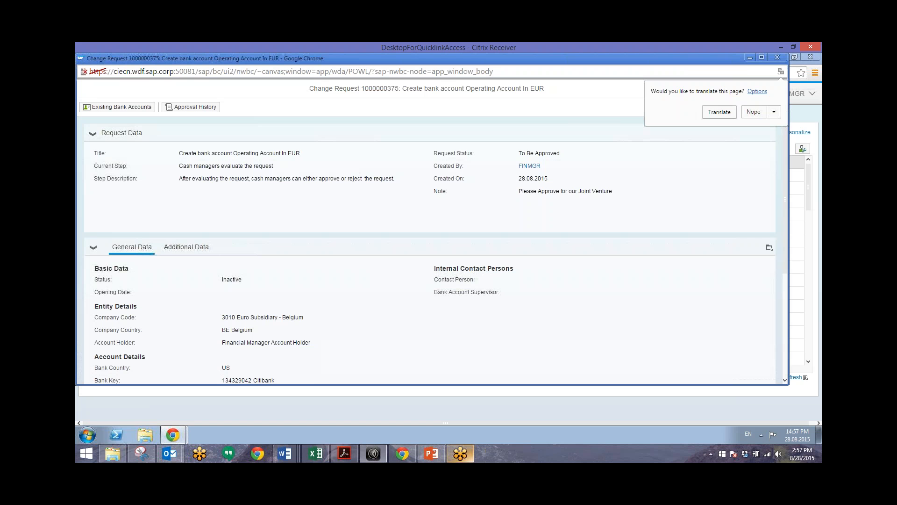
pyautogui.click(738, 146)
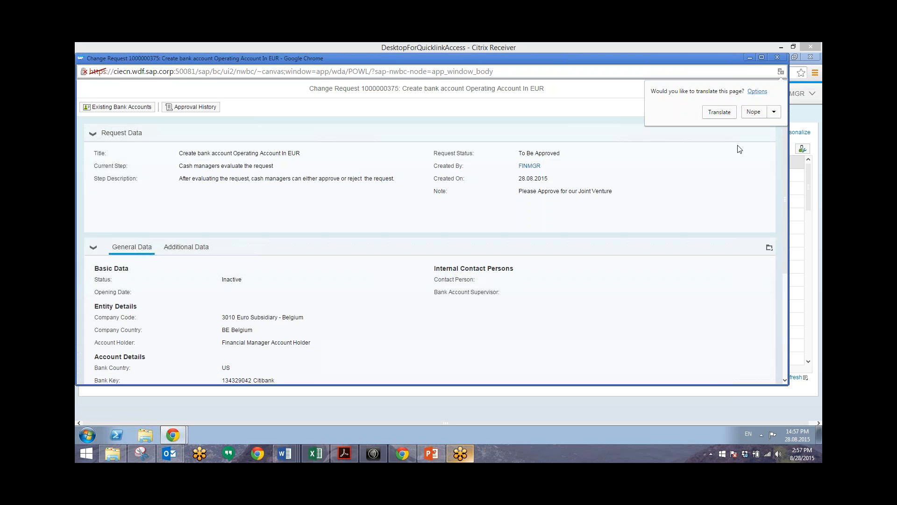
pyautogui.click(707, 324)
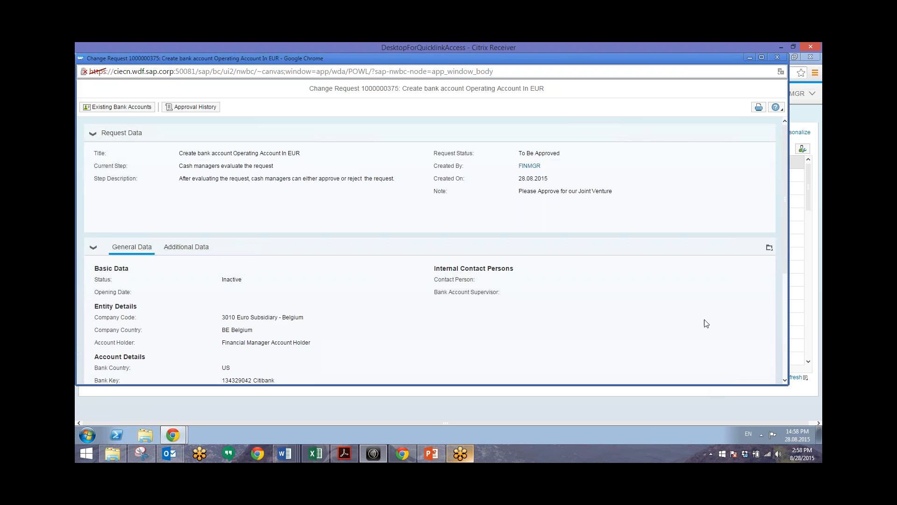
pyautogui.click(181, 108)
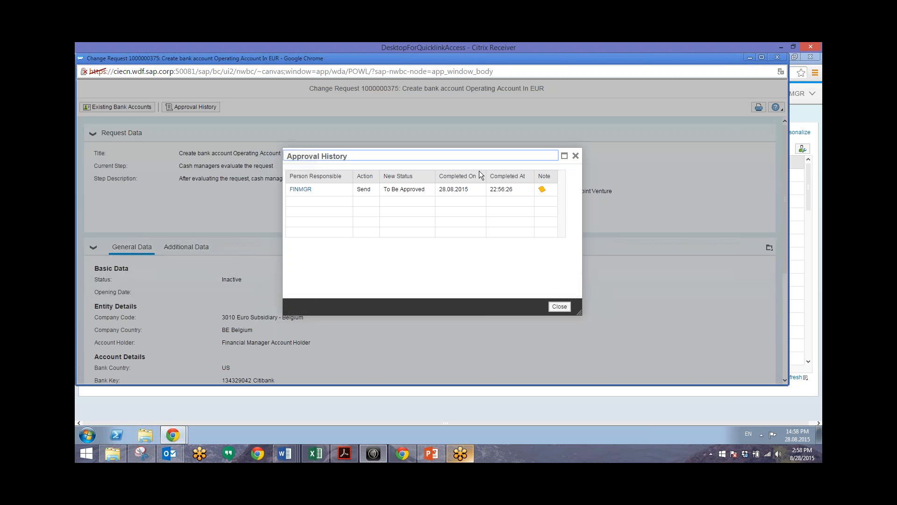
pyautogui.click(544, 190)
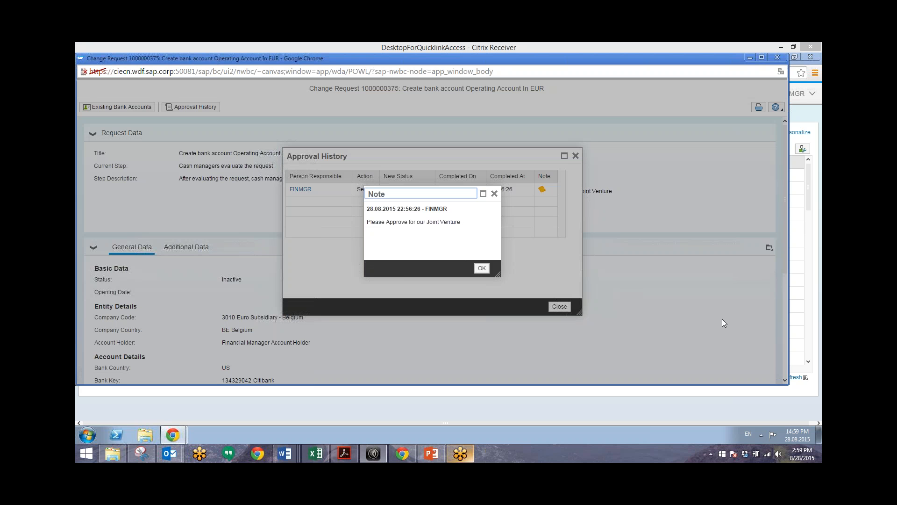
pyautogui.click(482, 267)
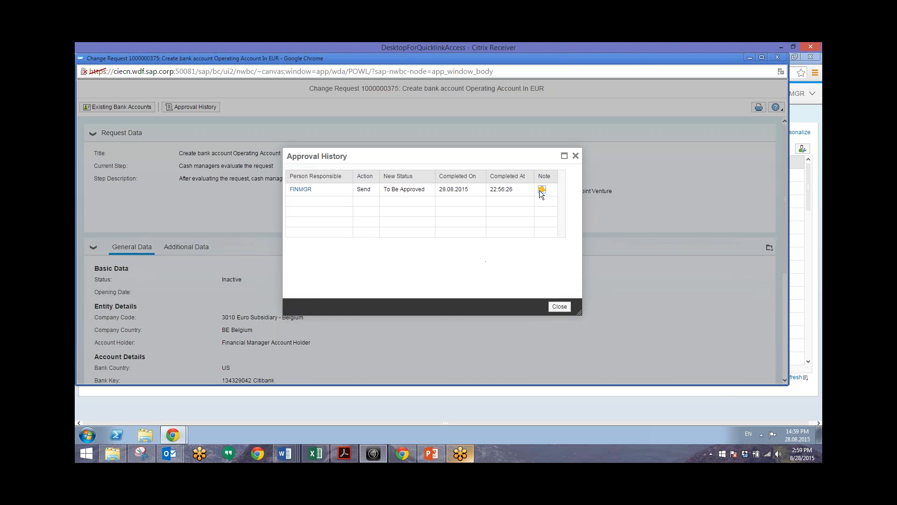
pyautogui.click(560, 307)
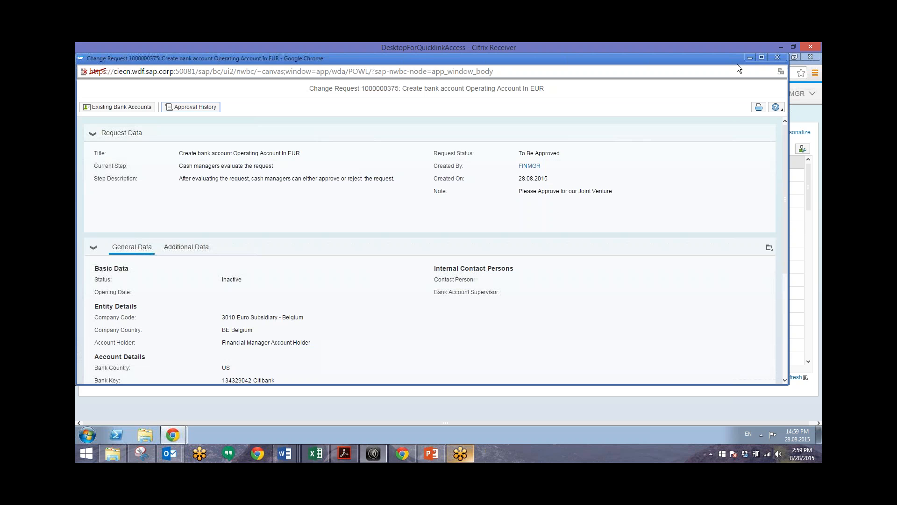
pyautogui.click(778, 57)
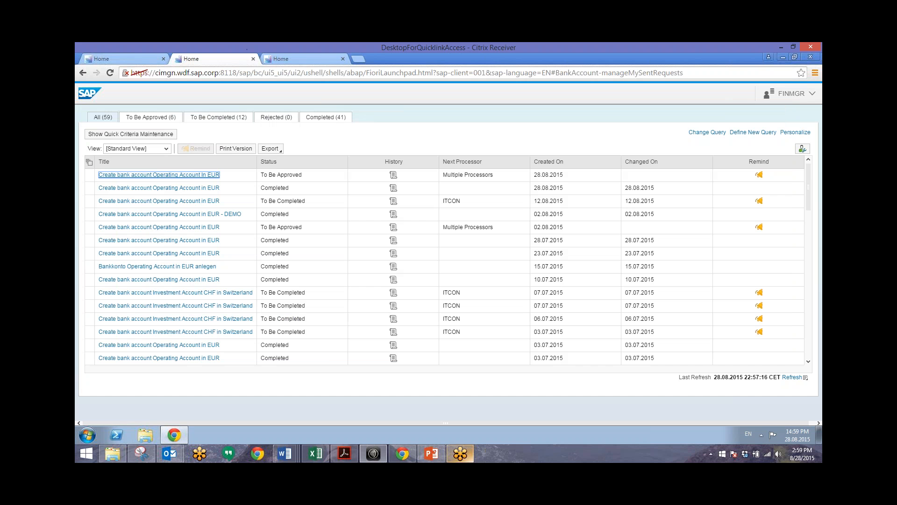
# Step: Close the two extra Home tabs and log out of the launchpad
pyautogui.click(253, 59)
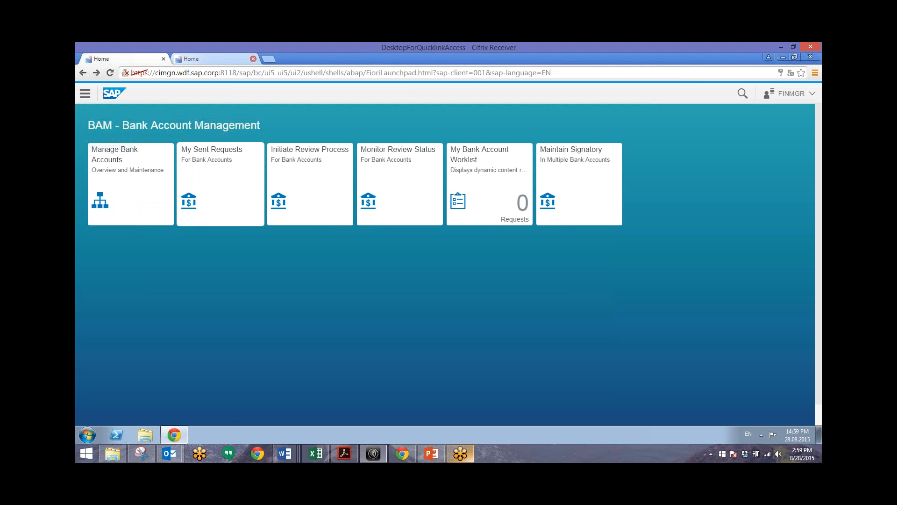
pyautogui.click(252, 56)
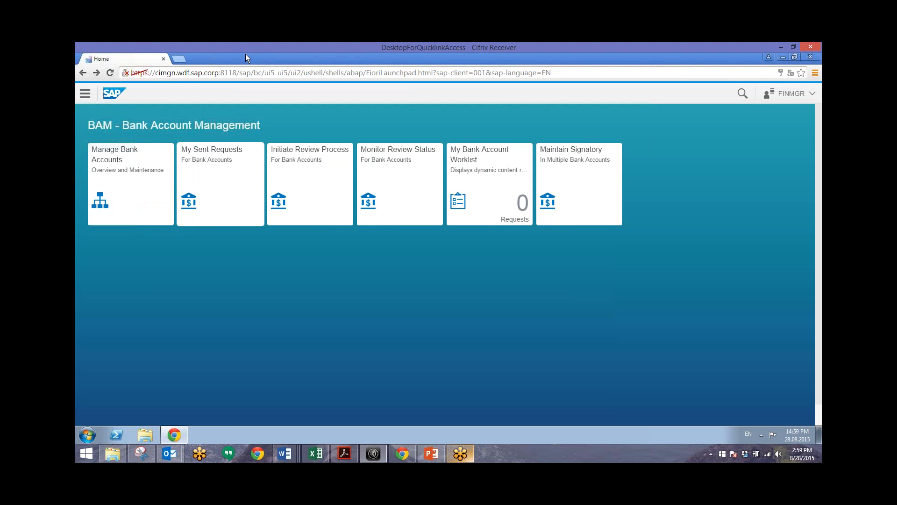
pyautogui.click(790, 94)
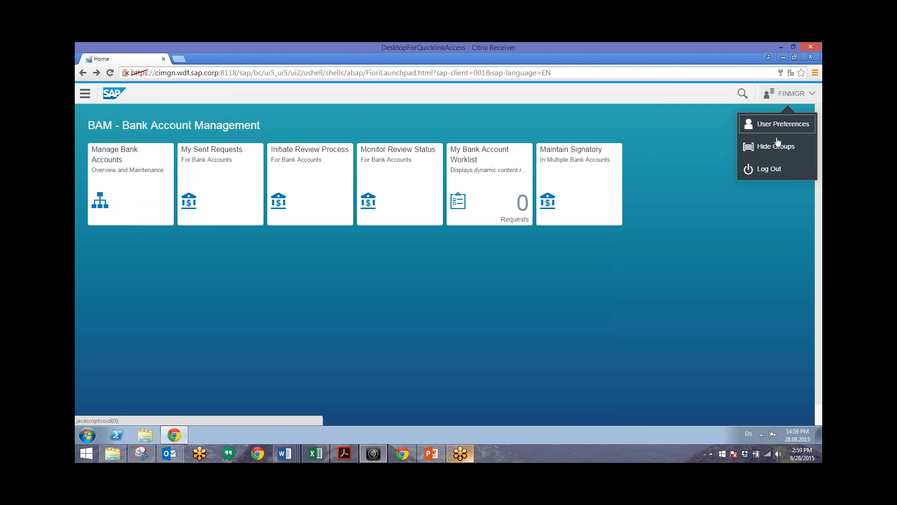
pyautogui.click(762, 168)
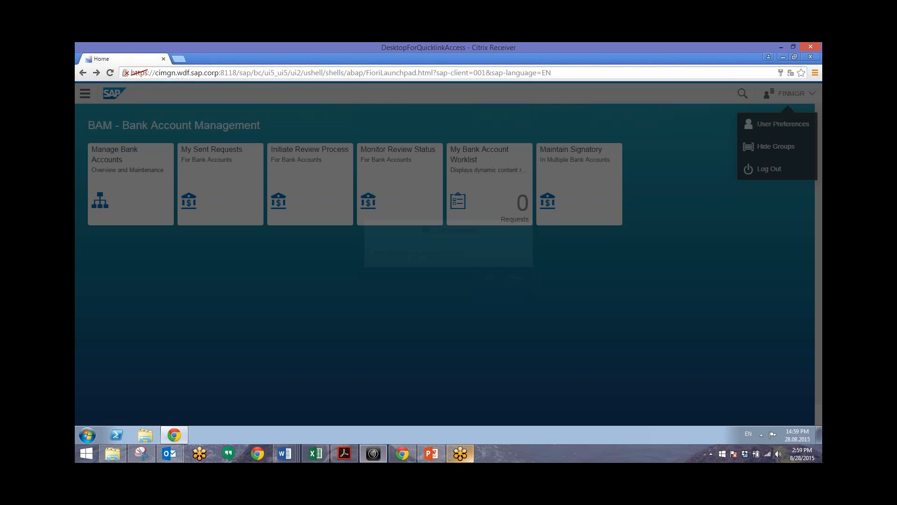
pyautogui.click(493, 279)
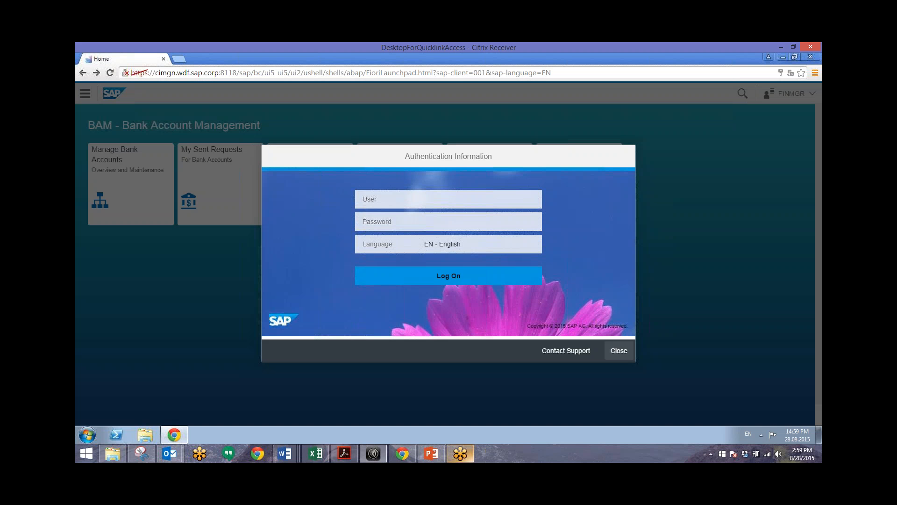
# Step: Log back in with the cash manager's user ID and password
pyautogui.click(619, 350)
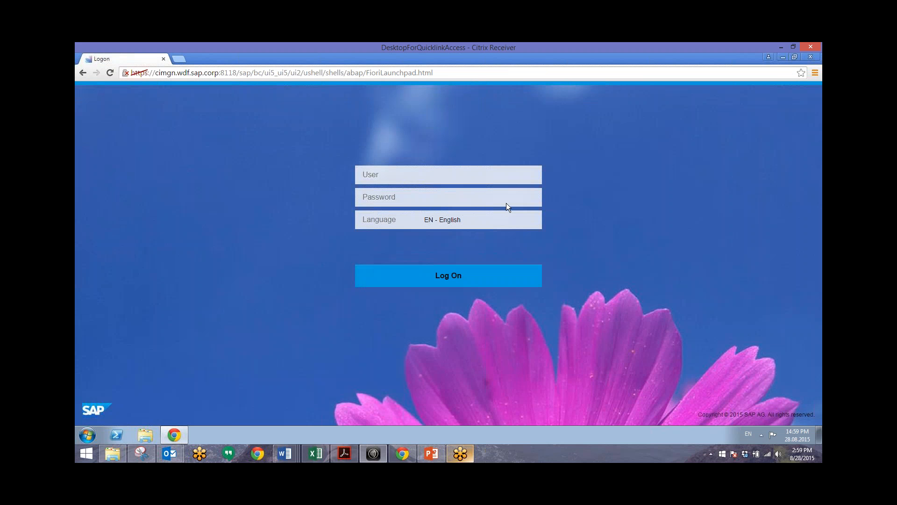
pyautogui.write('cd')
pyautogui.press('BackSpace')
pyautogui.press('BackSpace')
pyautogui.write('gcashmgr*******')
pyautogui.press('Return')
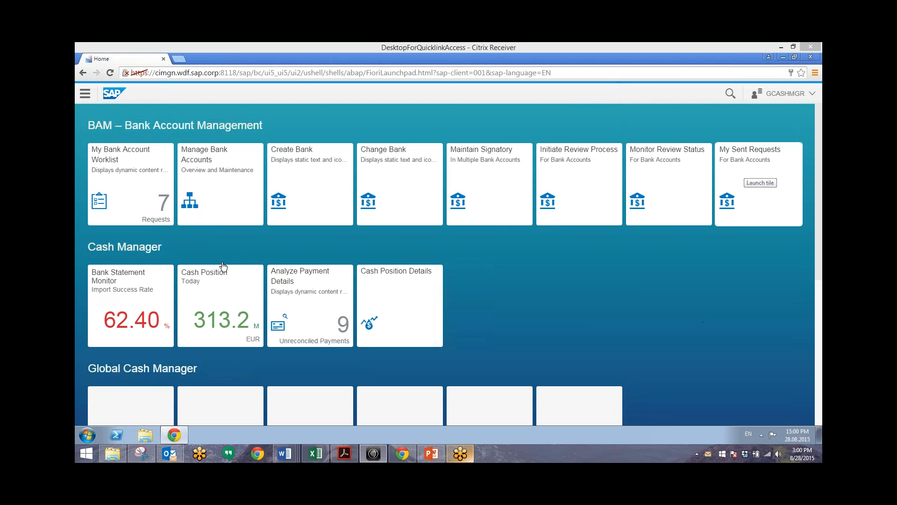
# Step: Open the 'Create bank account Operating Account In EUR' request from My Bank Account Worklist
pyautogui.click(142, 184)
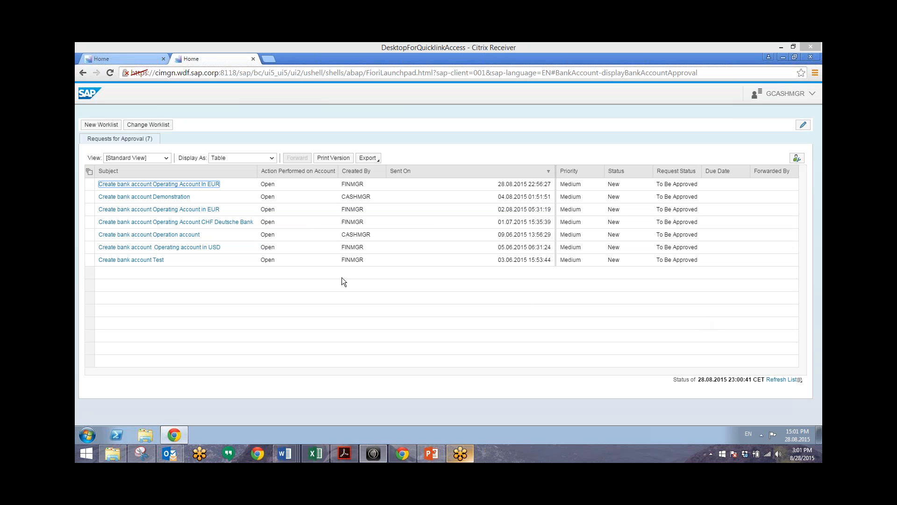
pyautogui.click(180, 183)
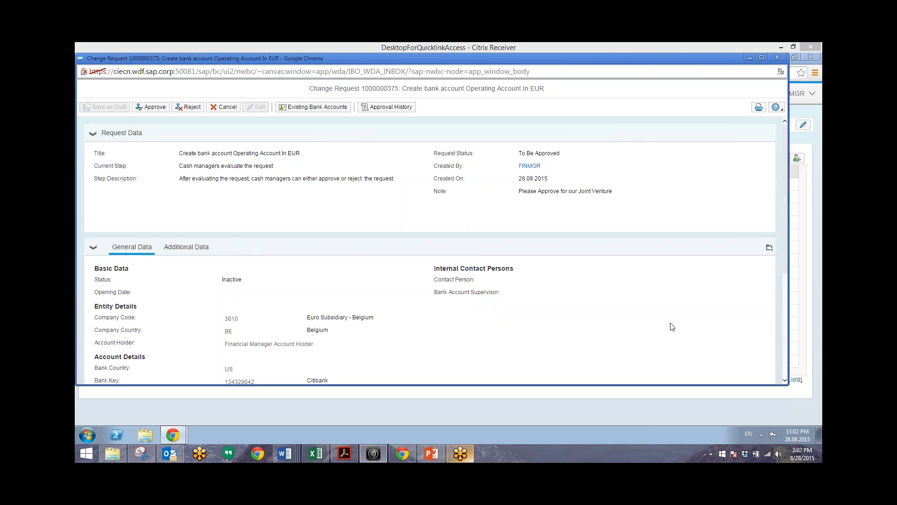
pyautogui.click(305, 109)
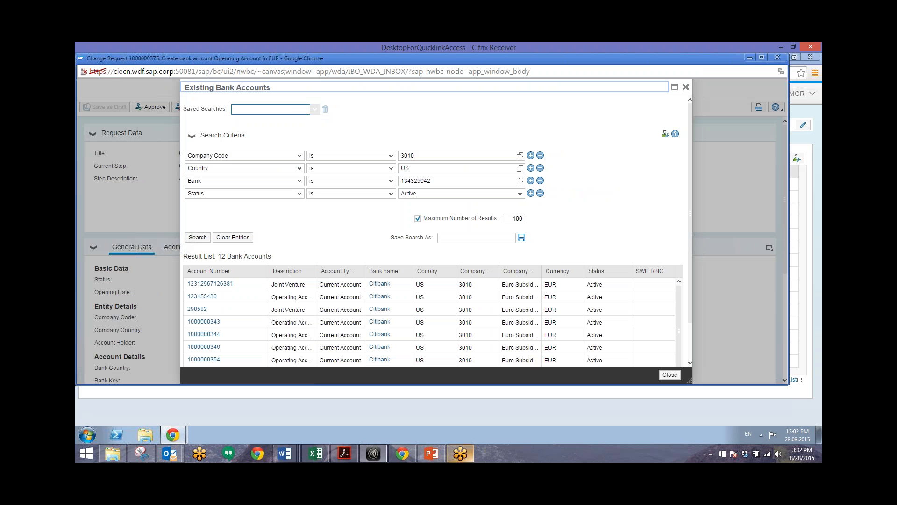
pyautogui.click(345, 181)
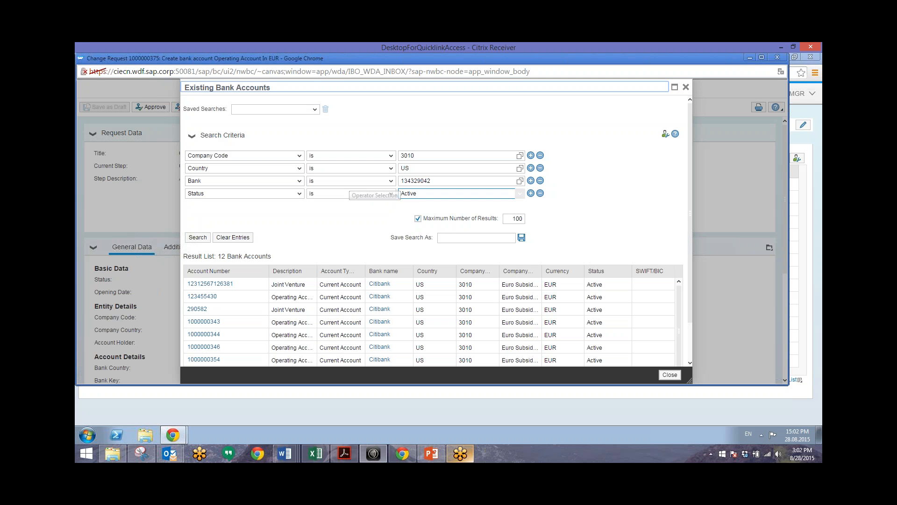
pyautogui.click(704, 319)
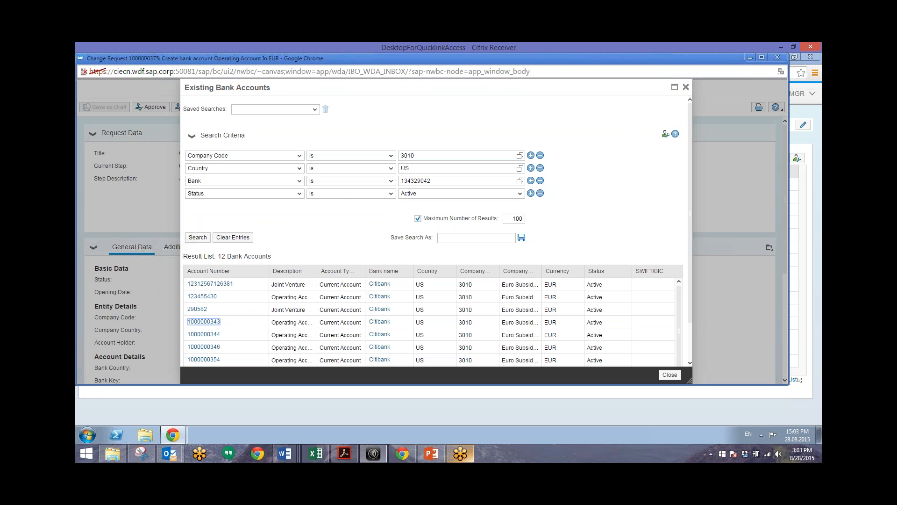
pyautogui.click(203, 334)
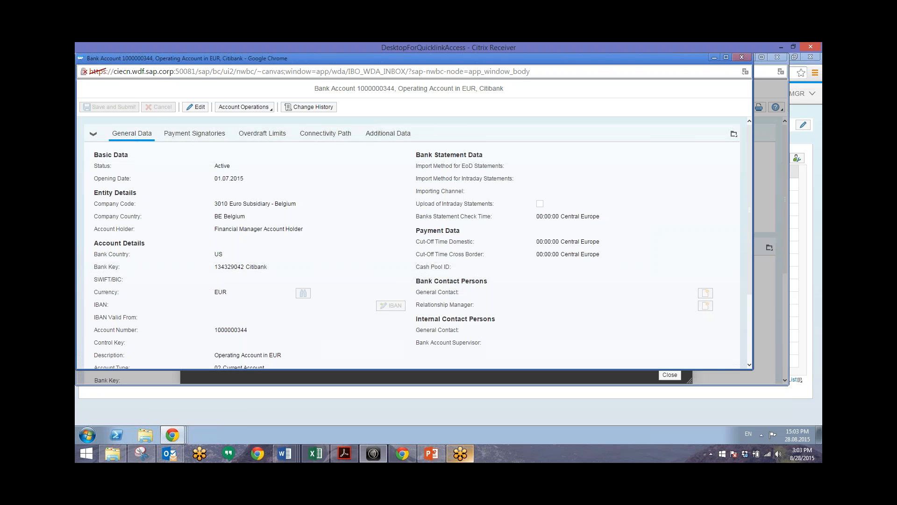
pyautogui.click(742, 58)
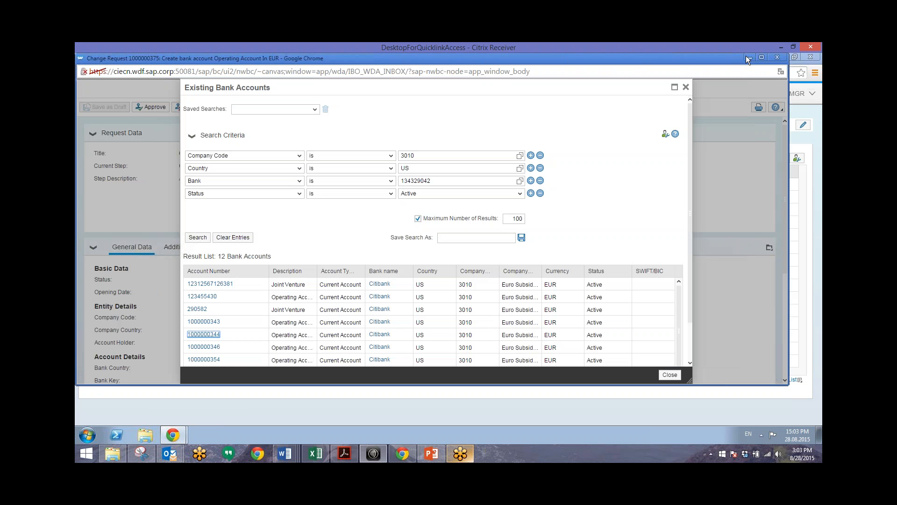
pyautogui.click(686, 87)
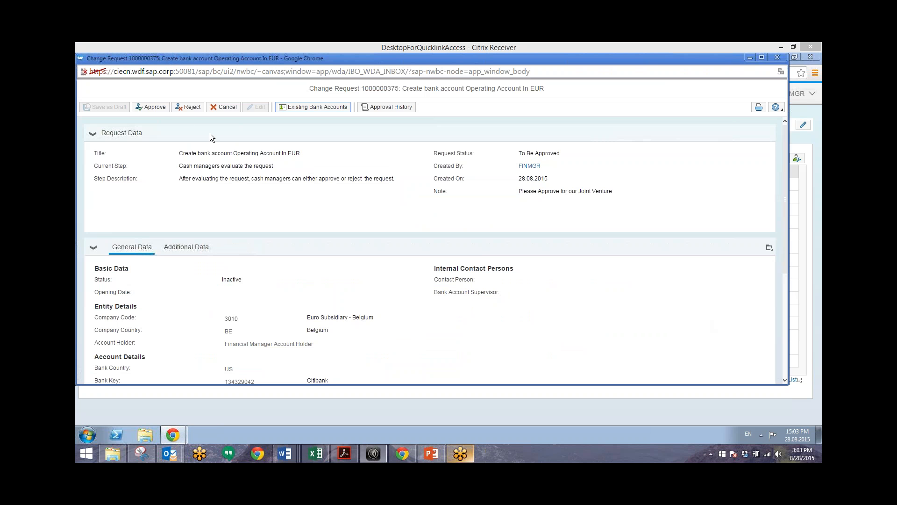
pyautogui.click(159, 110)
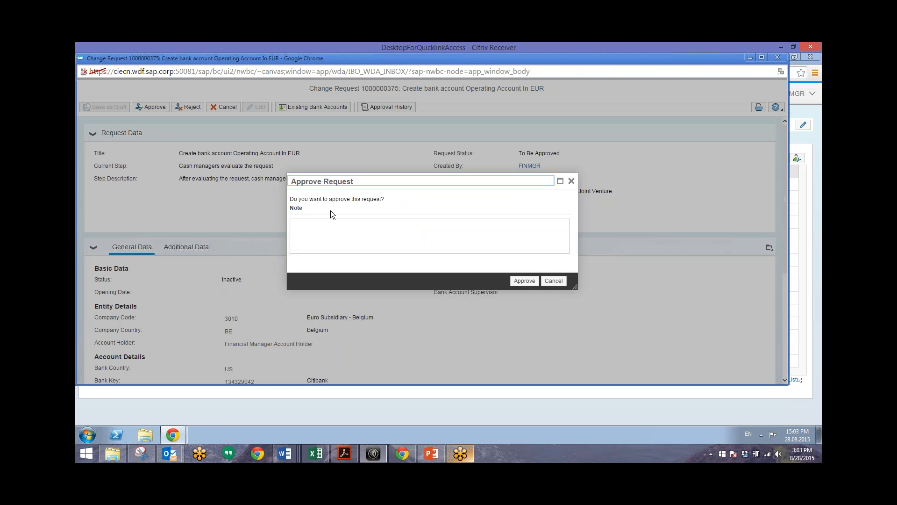
pyautogui.click(333, 227)
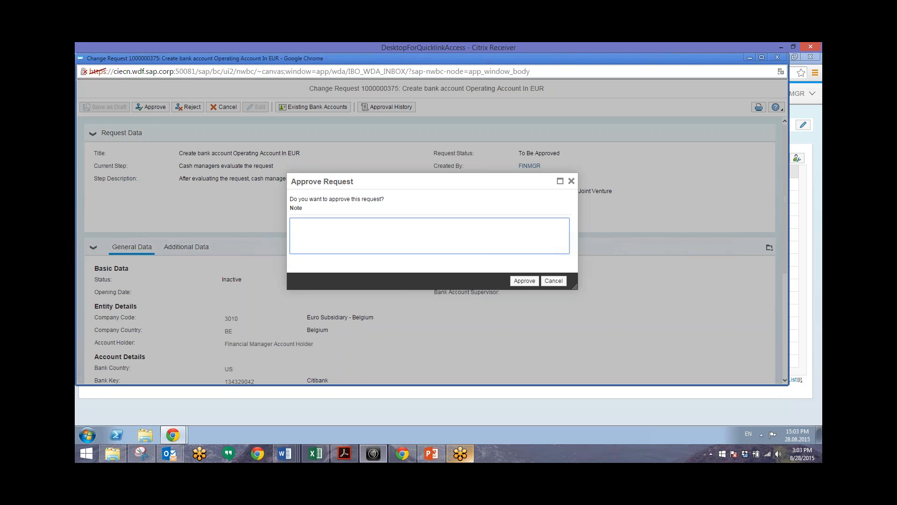
pyautogui.write('Relationship Manager - Please set the best rate at ')
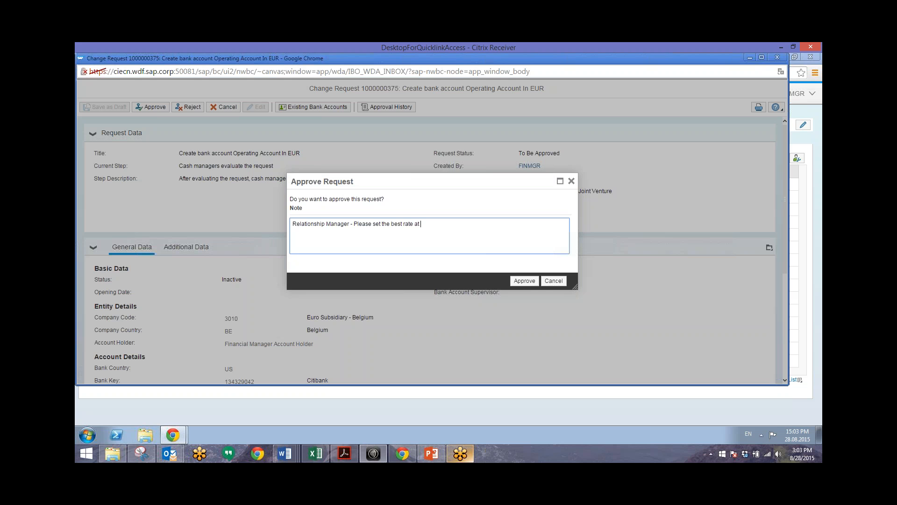
pyautogui.write('Citibank.')
pyautogui.click(527, 281)
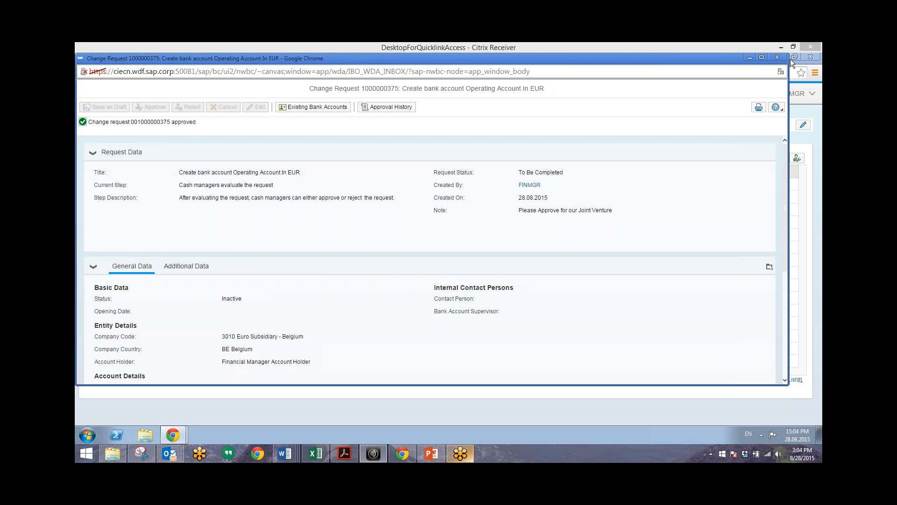
pyautogui.click(778, 58)
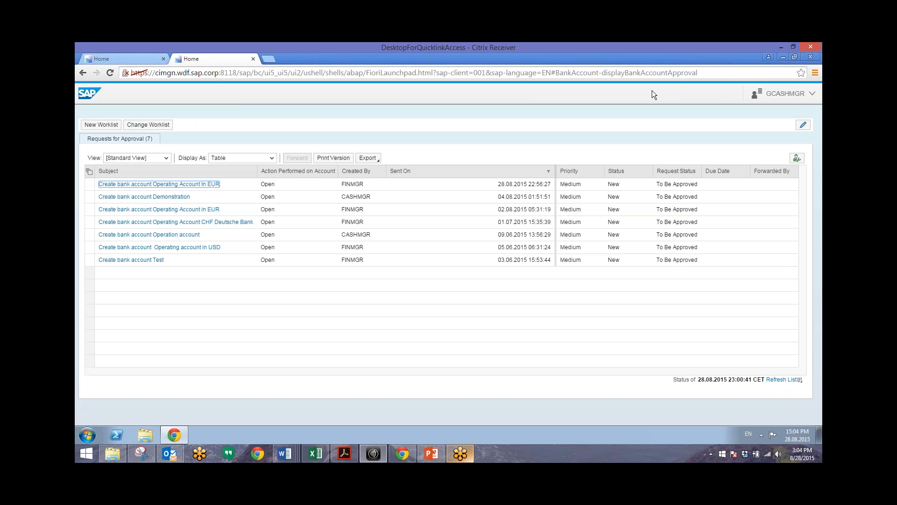
# Step: Close the extra worklist tab and log the cash manager out of the launchpad
pyautogui.click(253, 59)
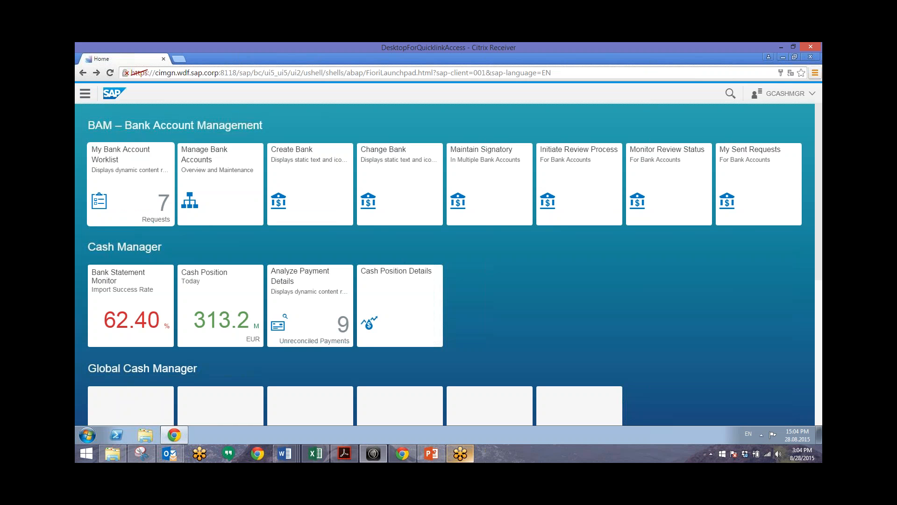
pyautogui.click(785, 93)
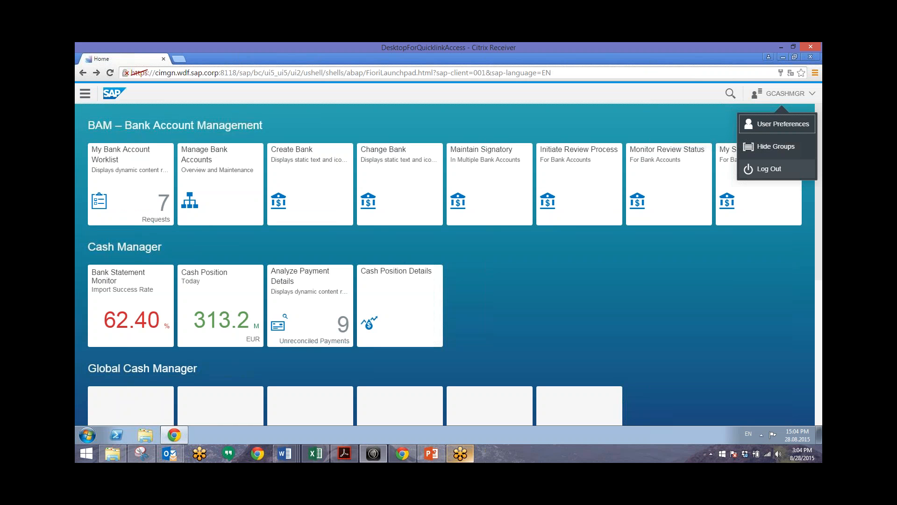
pyautogui.click(774, 169)
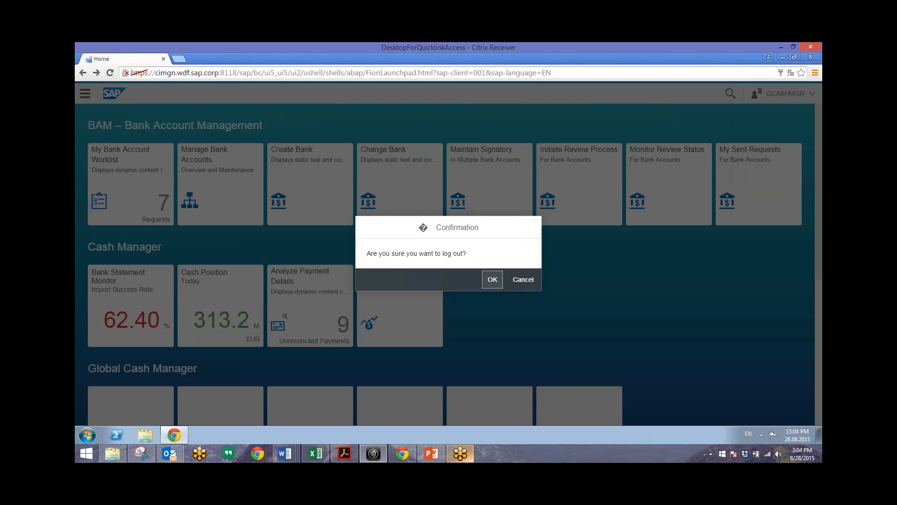
pyautogui.click(493, 279)
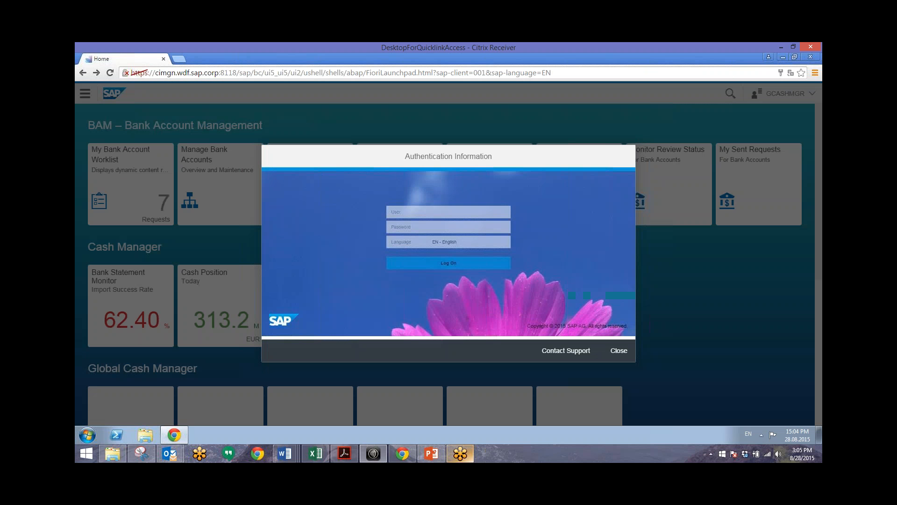
pyautogui.click(619, 350)
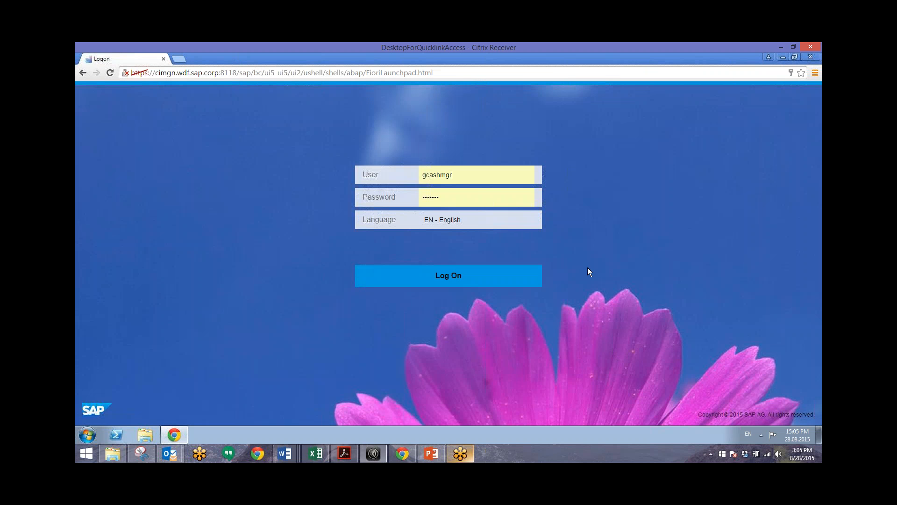
# Step: Sign back in as the bank accountant user relmgr with its password
pyautogui.moveTo(469, 175); pyautogui.dragTo(402, 171)
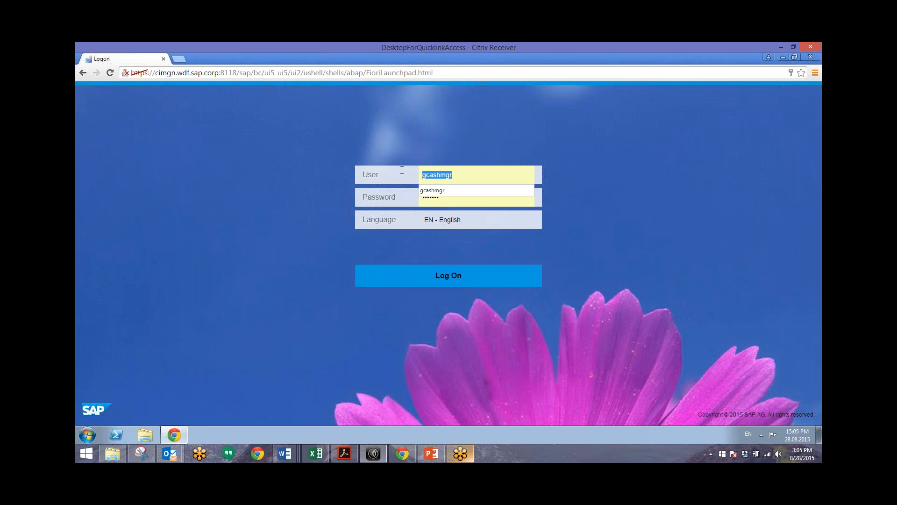
pyautogui.write('rel')
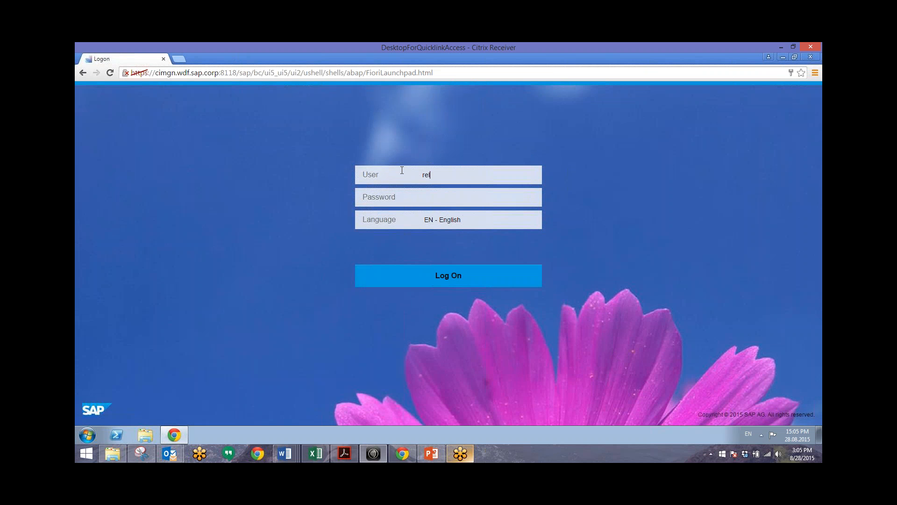
pyautogui.write('mgr')
pyautogui.press('Tab')
pyautogui.write('w')
pyautogui.press('Return')
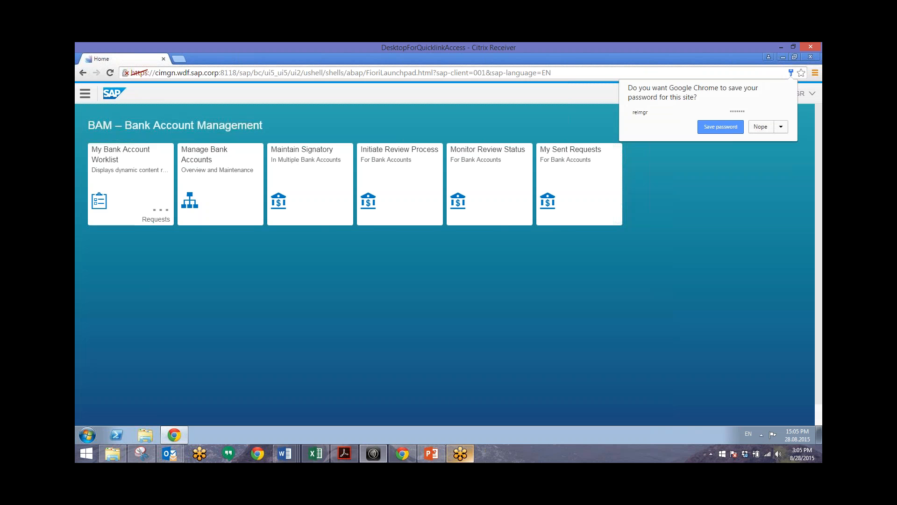
# Step: Dismiss the browser's save-password offer and open My Bank Account Worklist
pyautogui.click(700, 319)
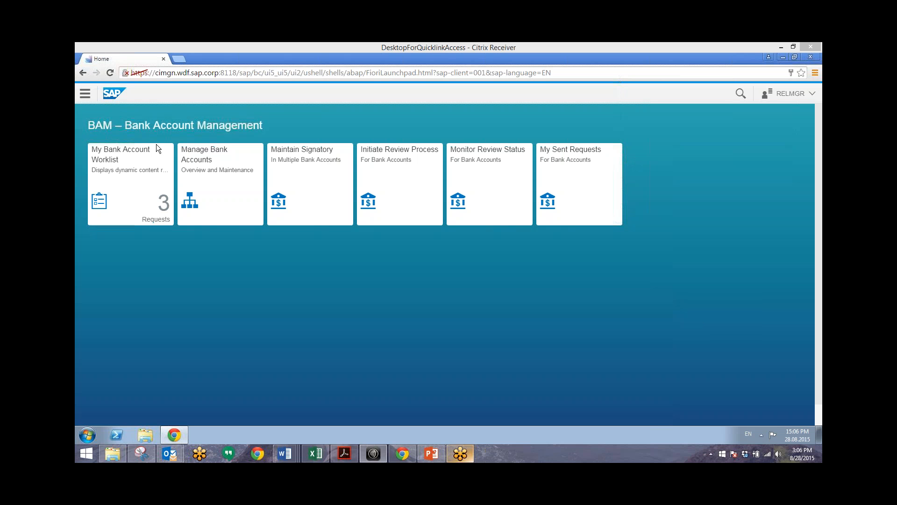
pyautogui.click(125, 231)
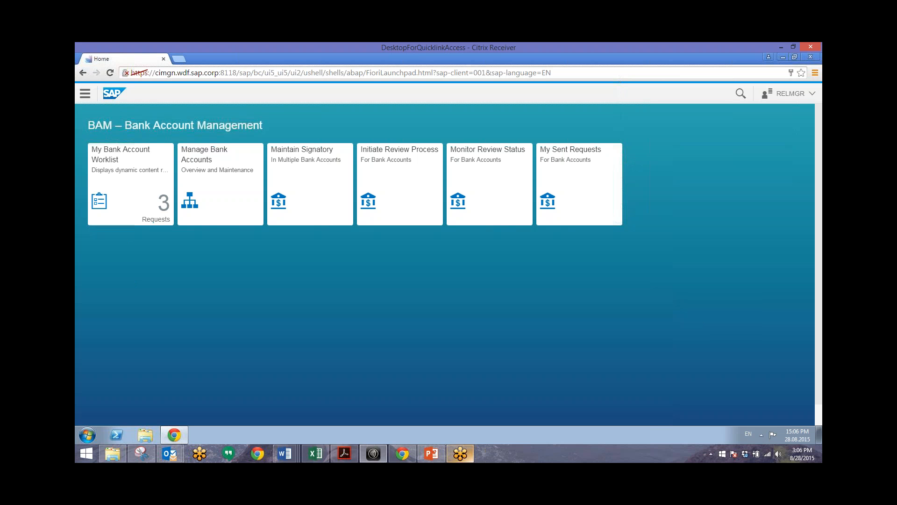
pyautogui.click(128, 189)
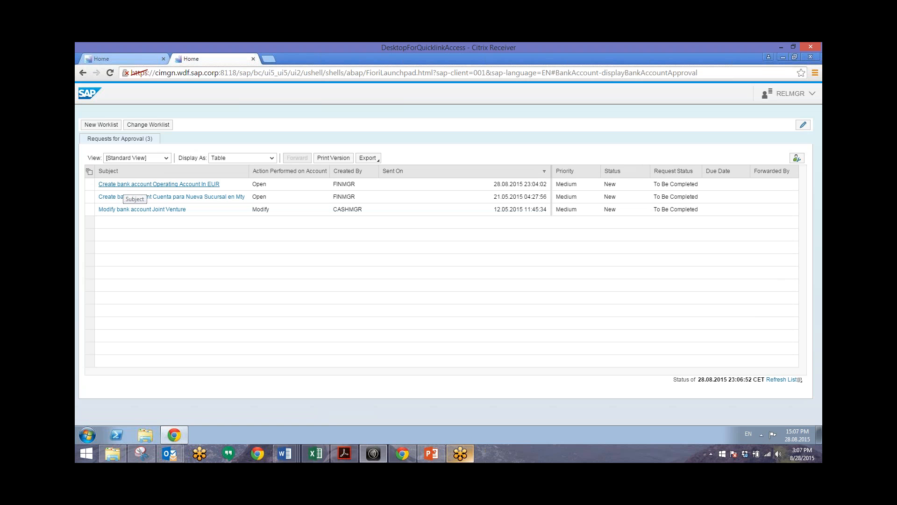
# Step: Open the Operating Account In EUR request and enter an opening date and the account number
pyautogui.click(123, 185)
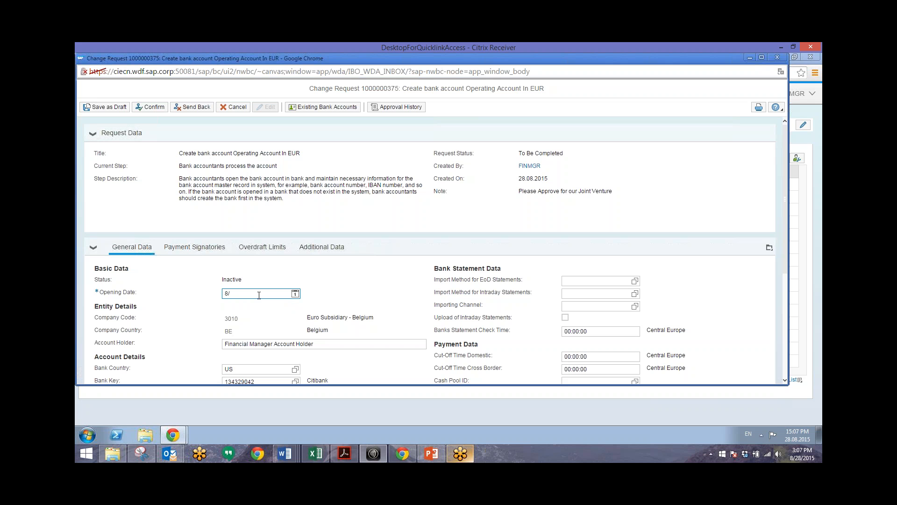
pyautogui.write('28/15')
pyautogui.click(747, 371)
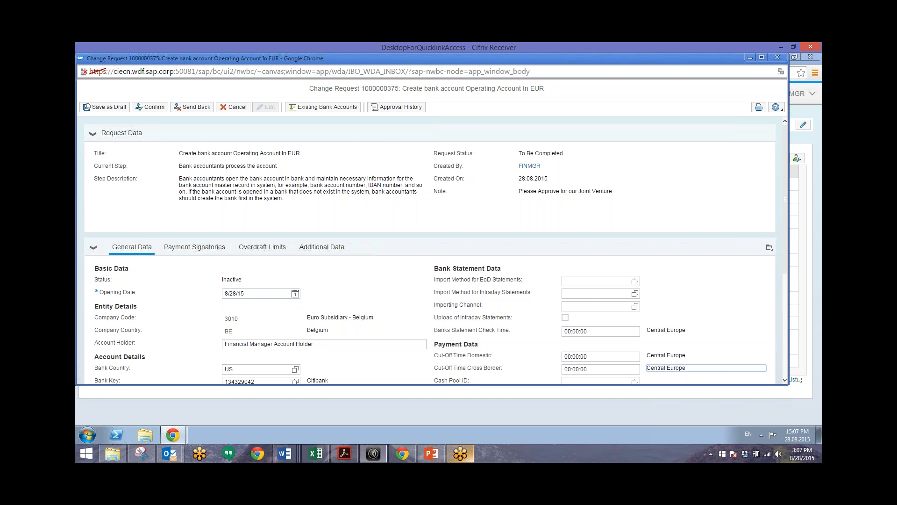
pyautogui.scroll(-4, 746, 371)
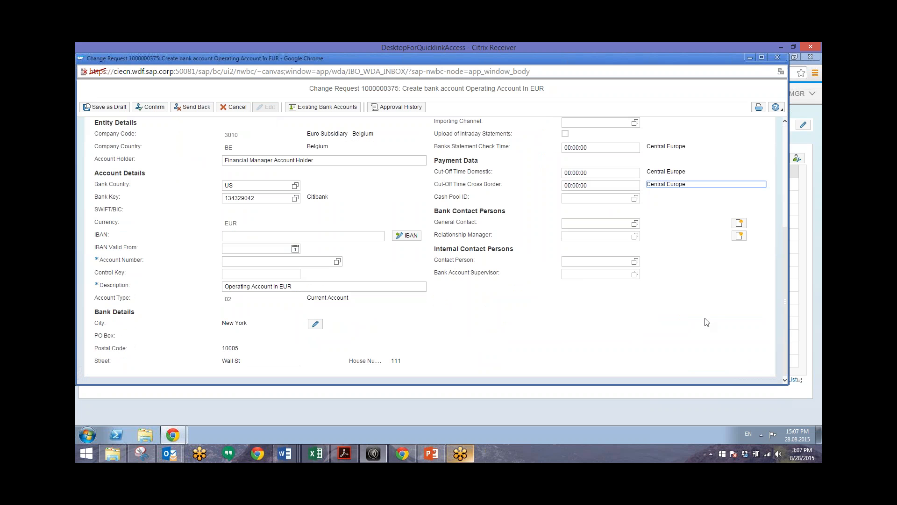
pyautogui.click(229, 259)
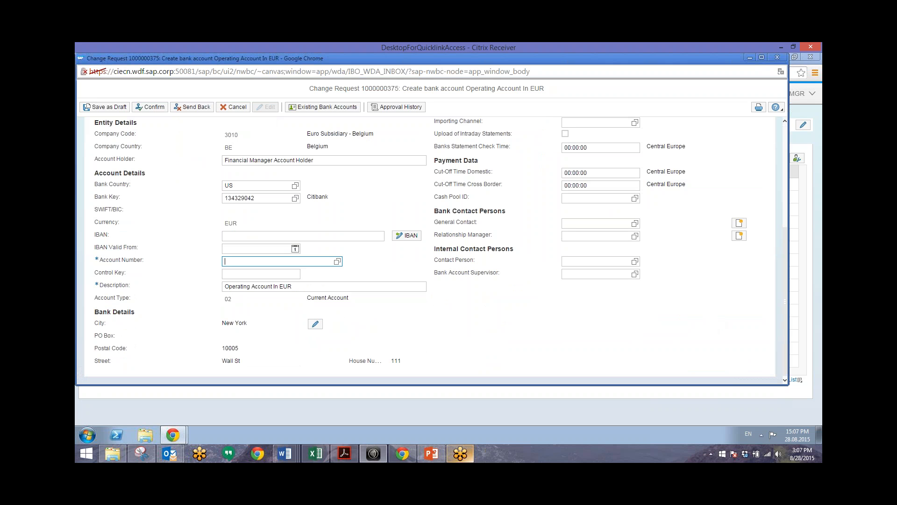
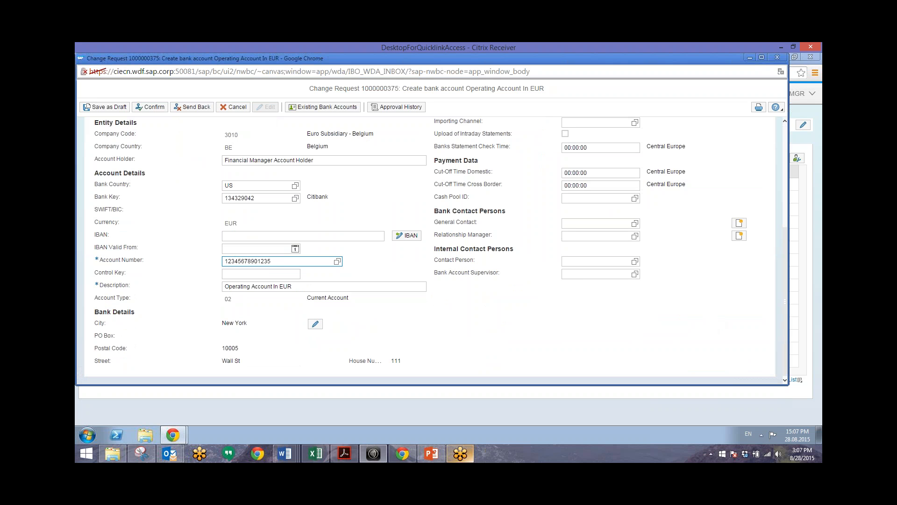
pyautogui.press('Tab')
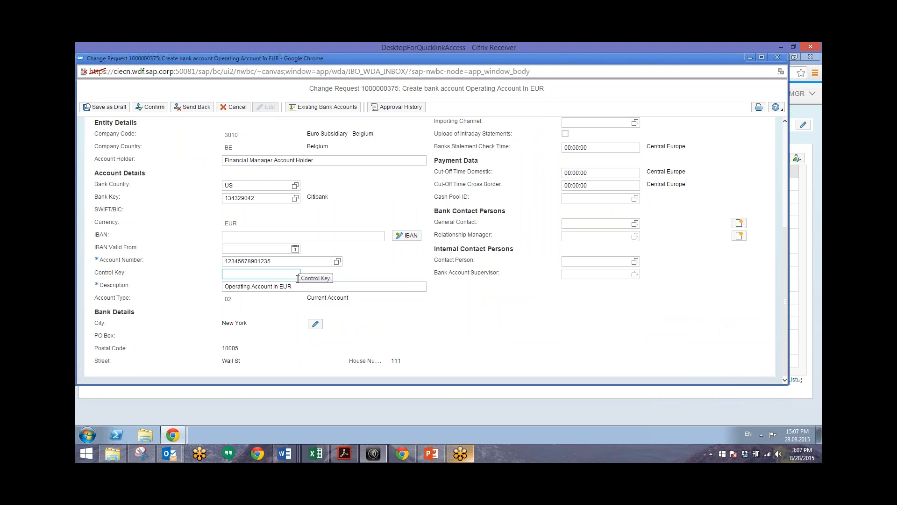
# Step: Correct the rejected opening date to 28.08.2015 and show the Payment Signatories list
pyautogui.hotkey('shift', 'Tab')
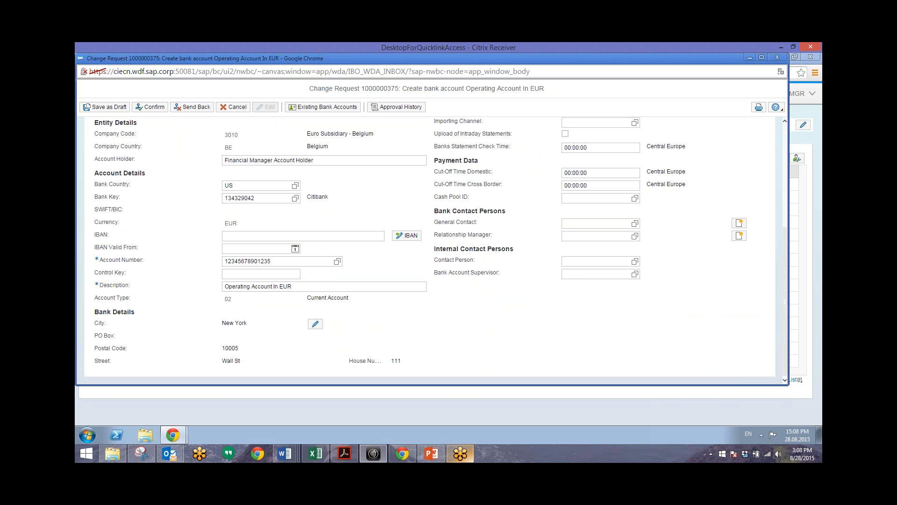
pyautogui.scroll(4, 537, 264)
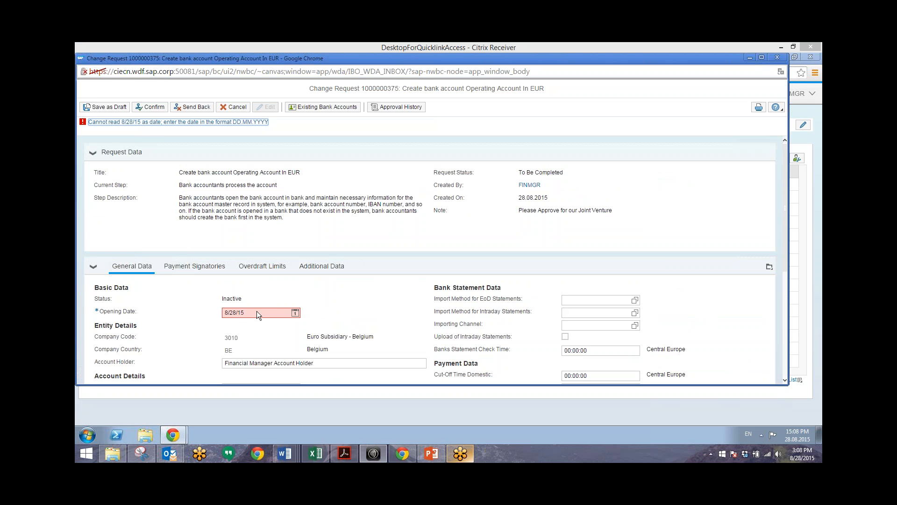
pyautogui.click(253, 312)
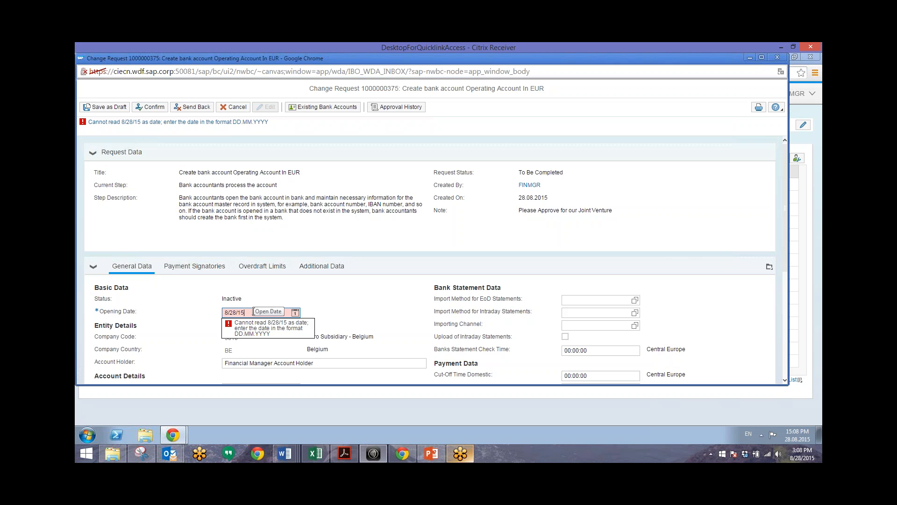
pyautogui.moveTo(252, 312); pyautogui.dragTo(185, 316)
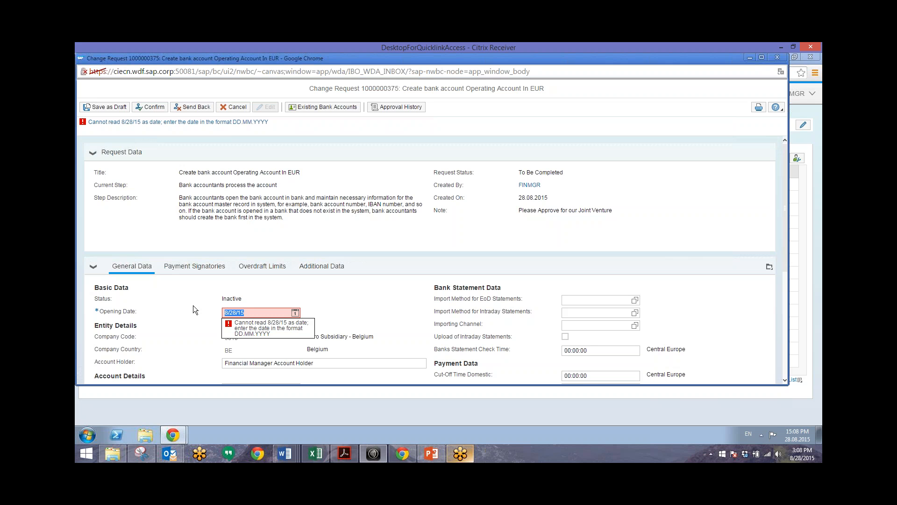
pyautogui.write('28.08.20')
pyautogui.press('Return')
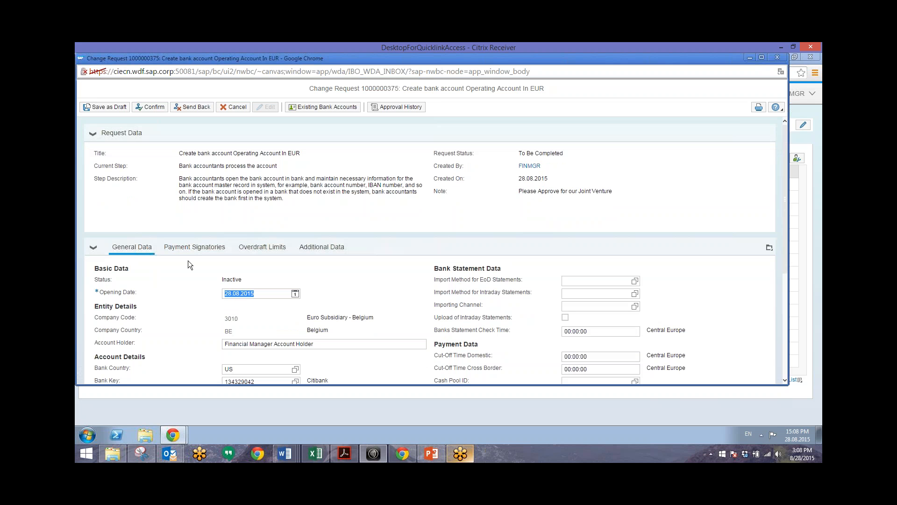
pyautogui.click(194, 246)
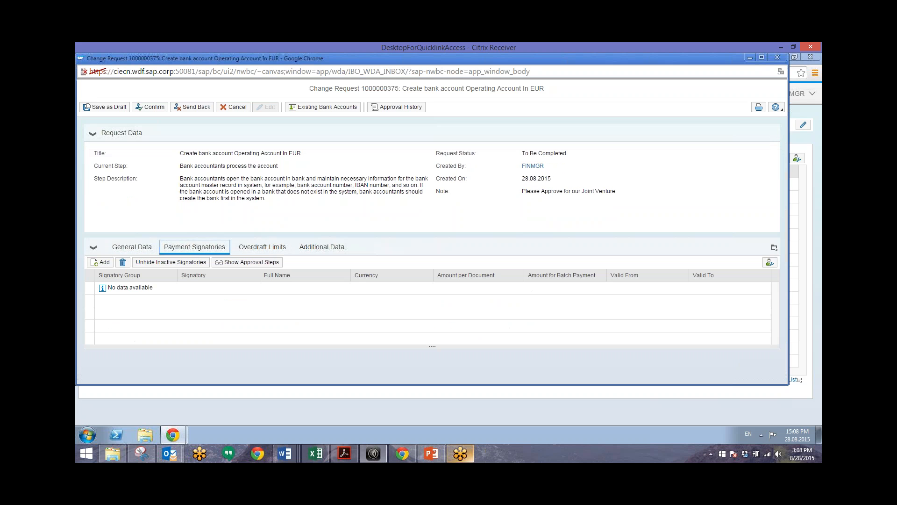
# Step: Add a payment signatory row in group SIG GRP 1 and pick a user from the signatory search
pyautogui.click(99, 263)
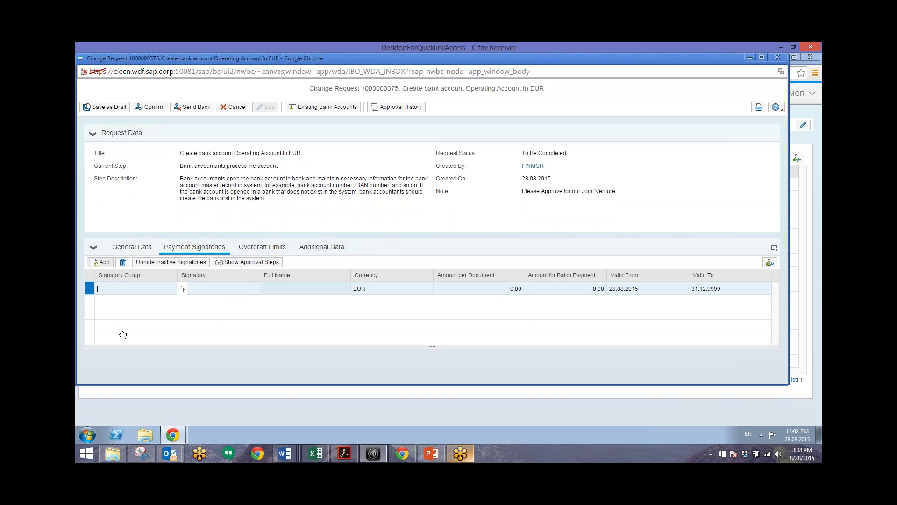
pyautogui.click(132, 290)
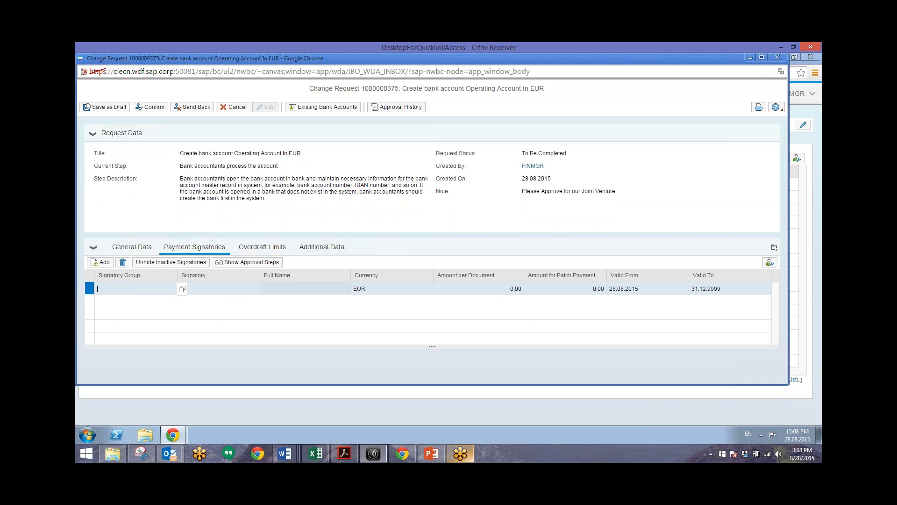
pyautogui.write('SIG GRP1')
pyautogui.press('BackSpace')
pyautogui.write('1')
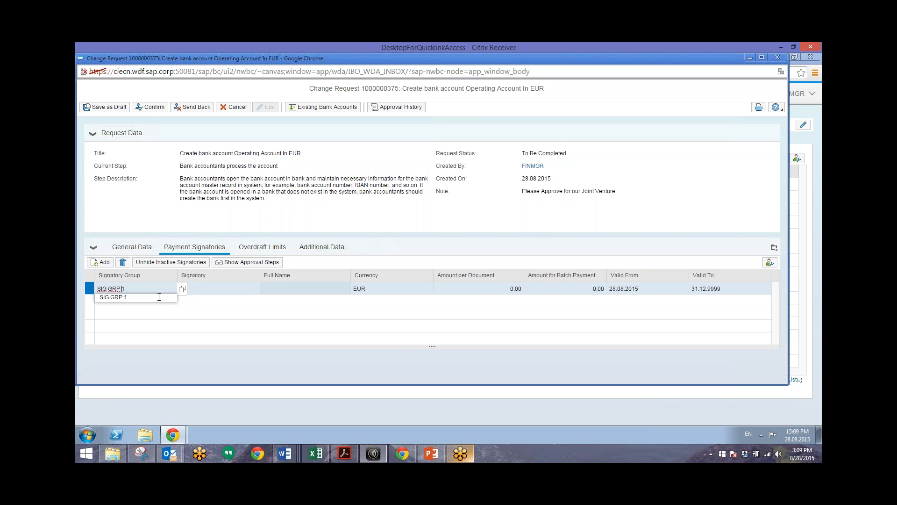
pyautogui.click(161, 297)
pyautogui.click(209, 287)
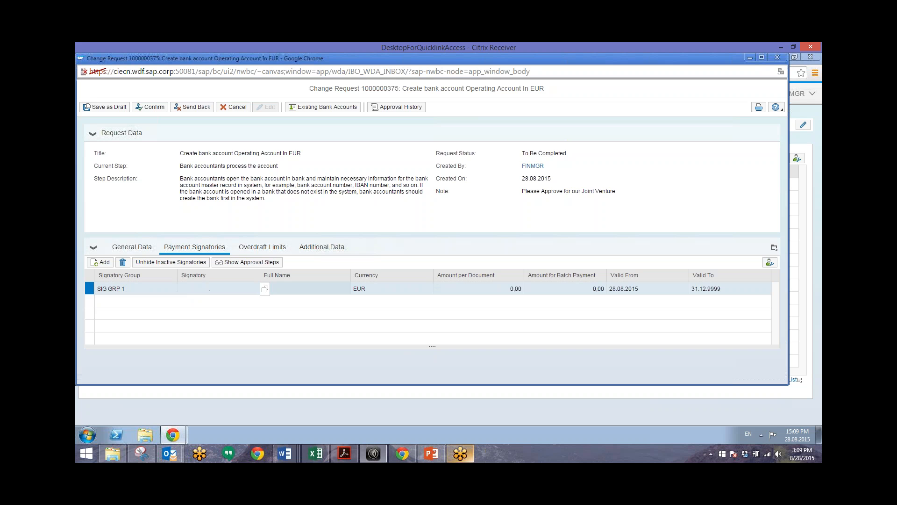
pyautogui.click(265, 288)
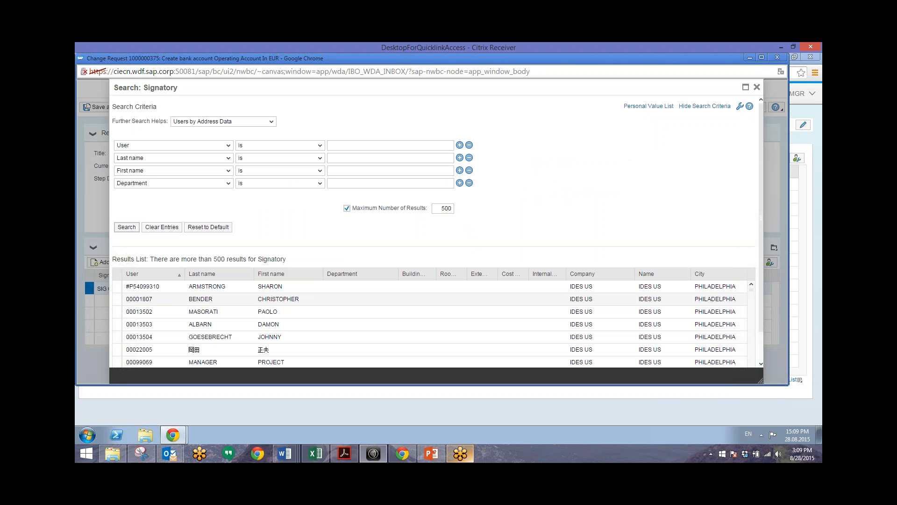
pyautogui.click(149, 303)
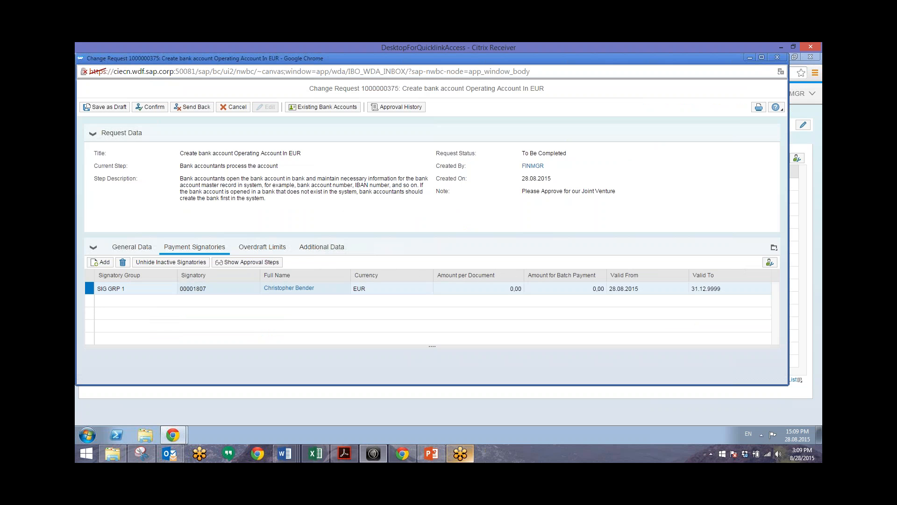
# Step: Set the signatory's limits to 1.000.000 per document and 5000000 for batch payments
pyautogui.click(498, 288)
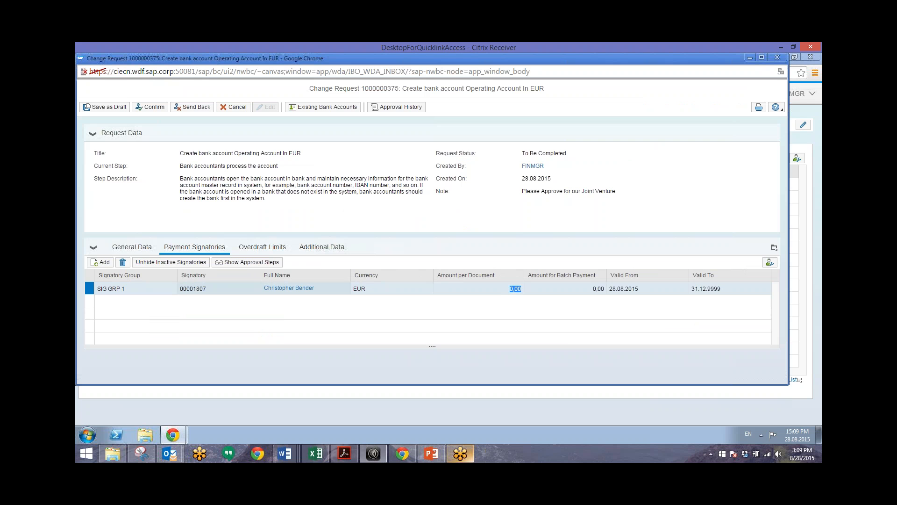
pyautogui.write('1.000.00')
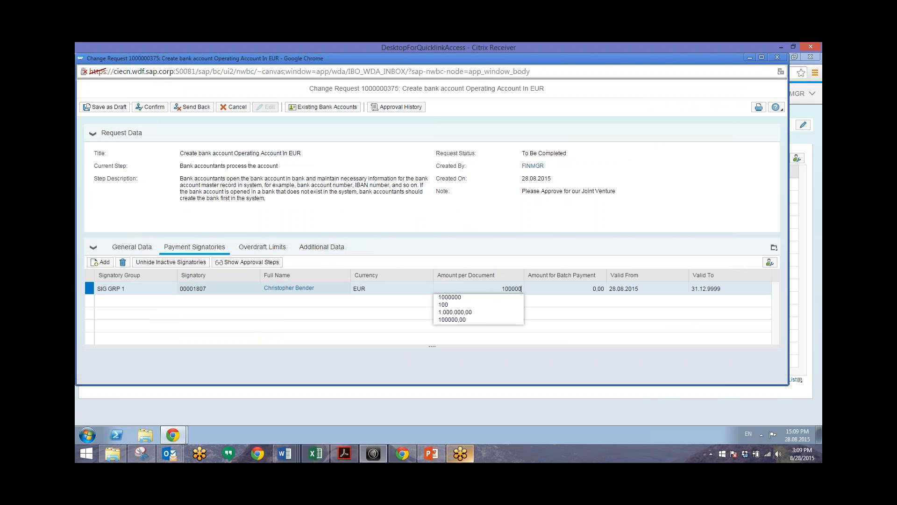
pyautogui.write('0')
pyautogui.press('Return')
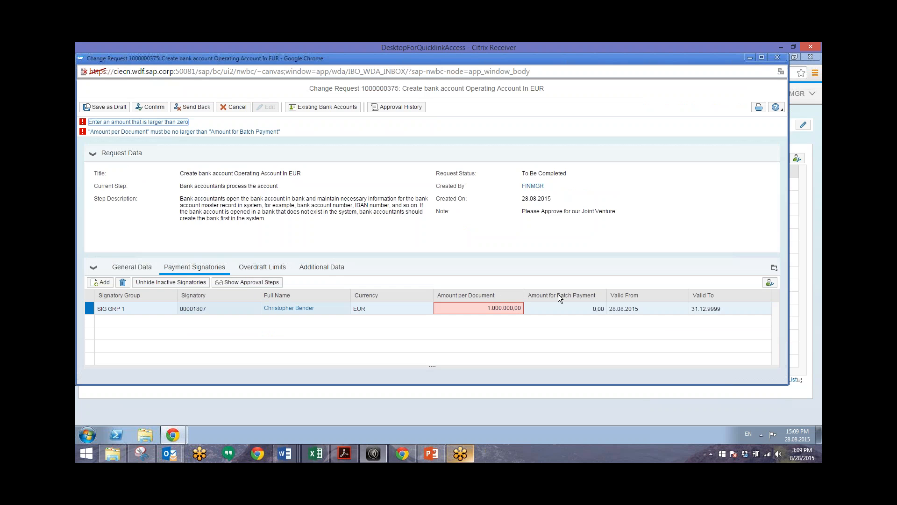
pyautogui.click(565, 307)
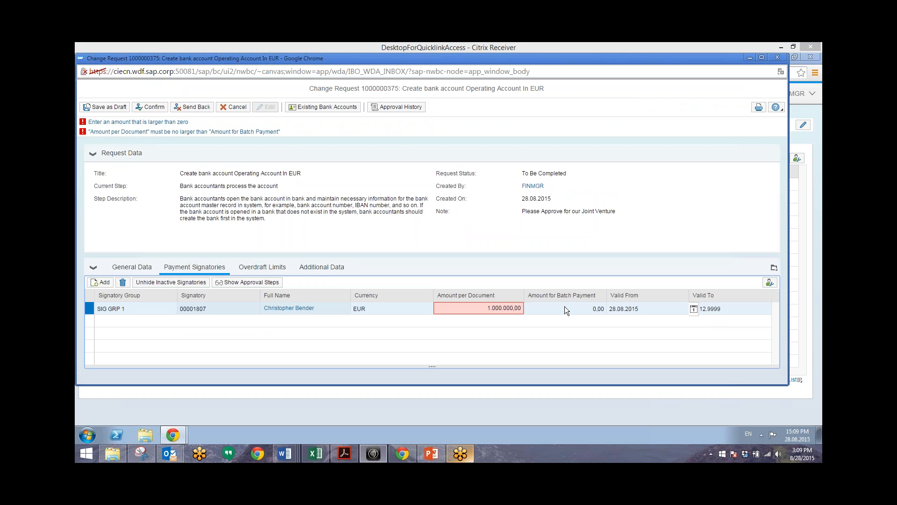
pyautogui.click(565, 307)
pyautogui.write('5000000')
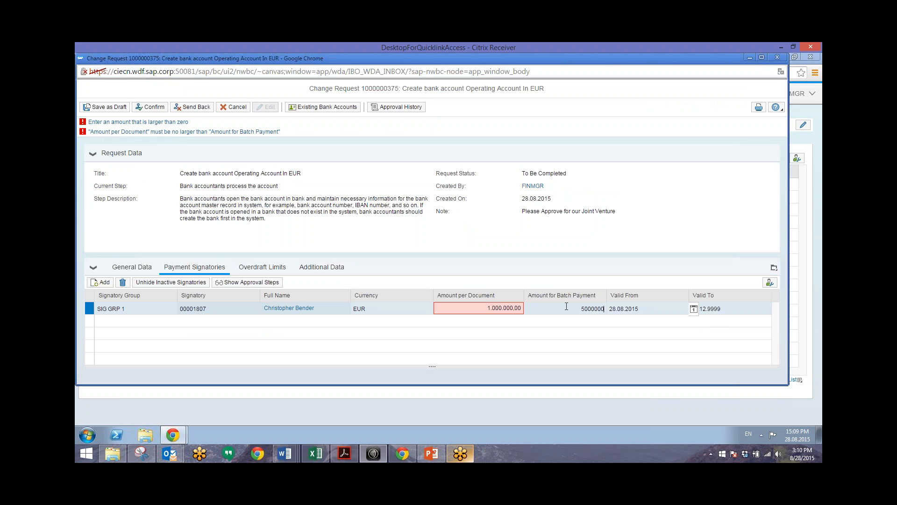
pyautogui.press('Return')
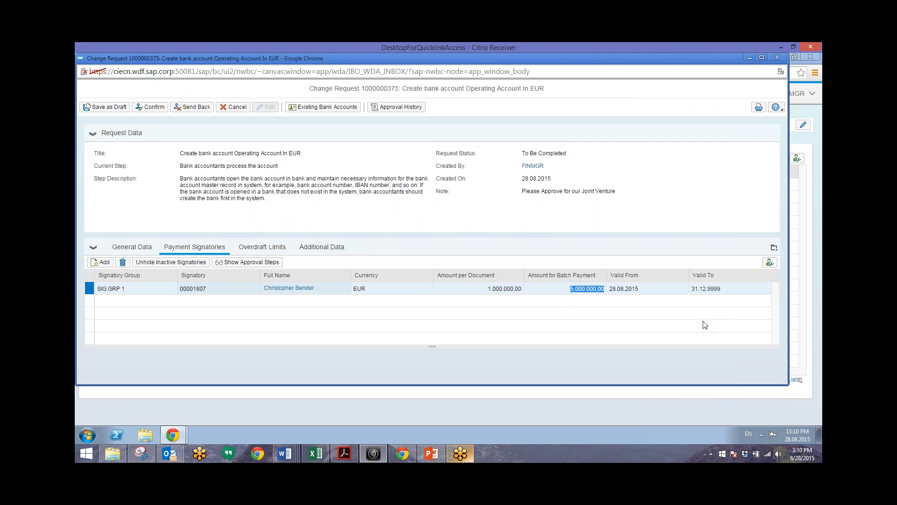
# Step: Check the empty Overdraft Limits tab, then view the Additional Data showing controlling area 2000
pyautogui.click(250, 249)
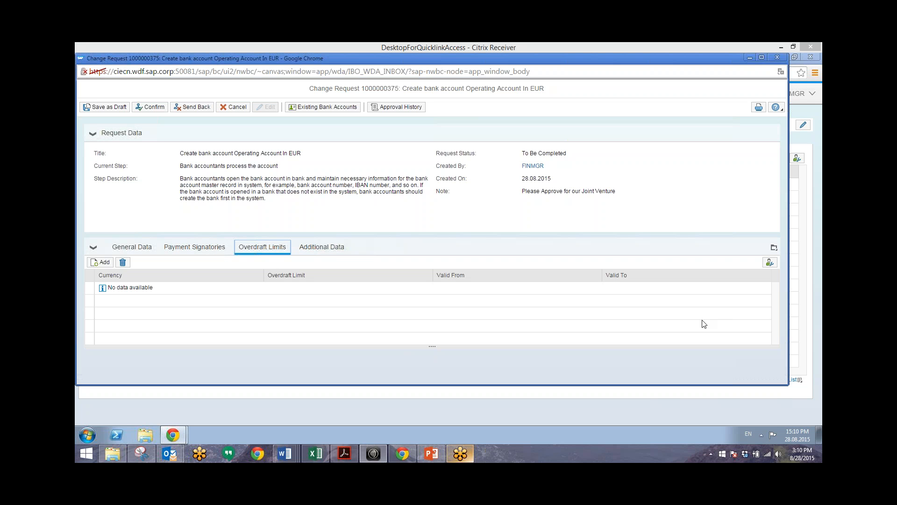
pyautogui.click(330, 249)
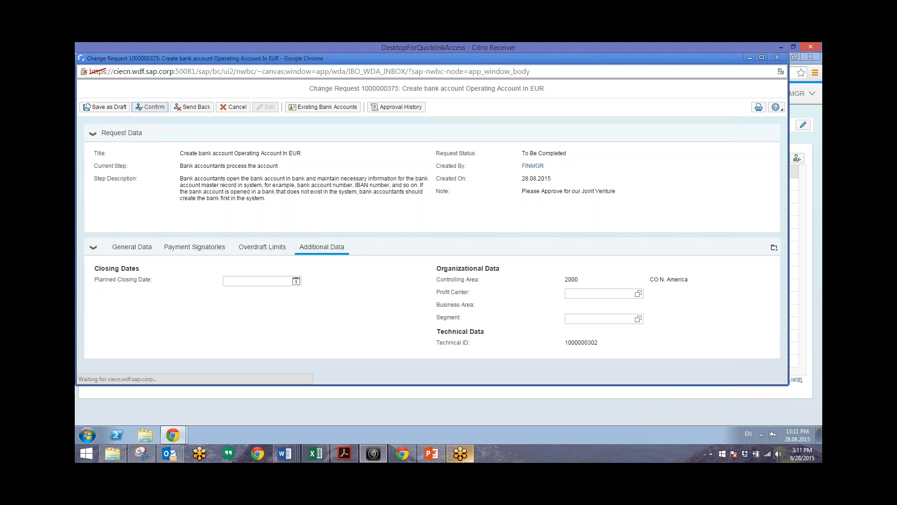
pyautogui.click(150, 107)
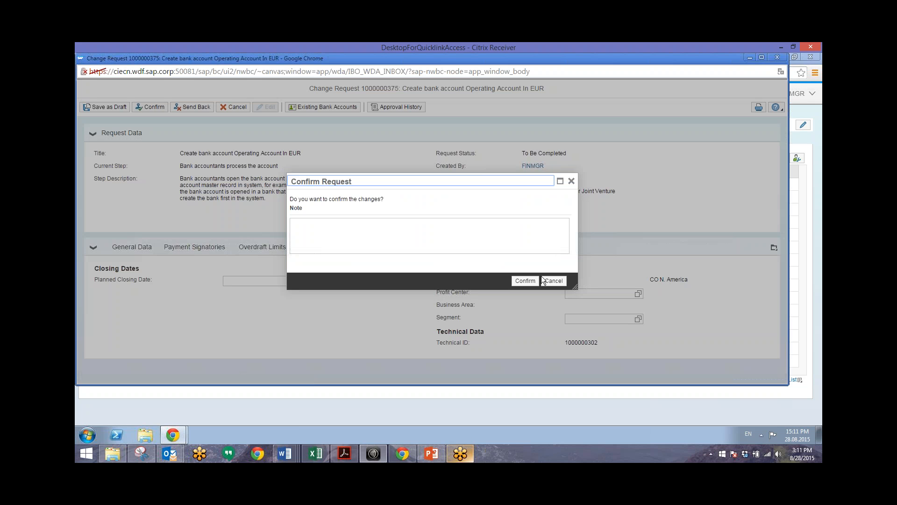
pyautogui.click(356, 240)
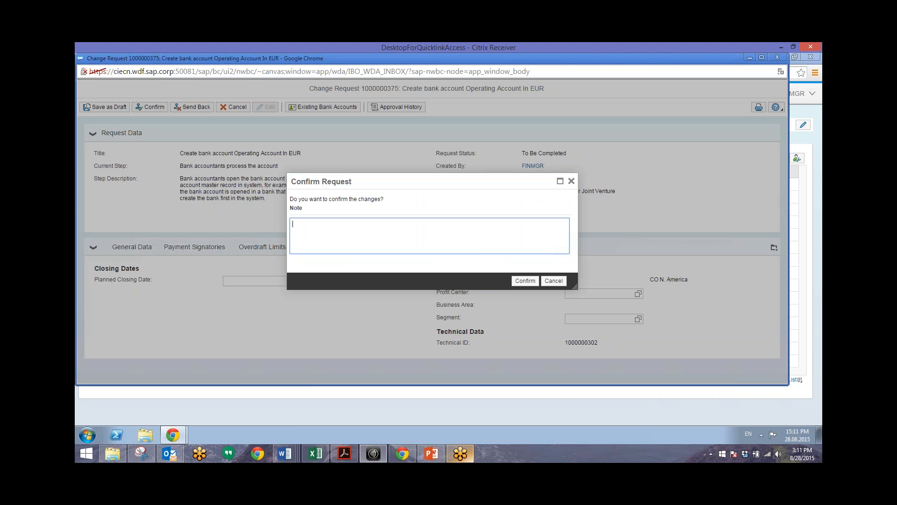
pyautogui.write('IT Consultant - Please assign with SAP')
pyautogui.click(528, 282)
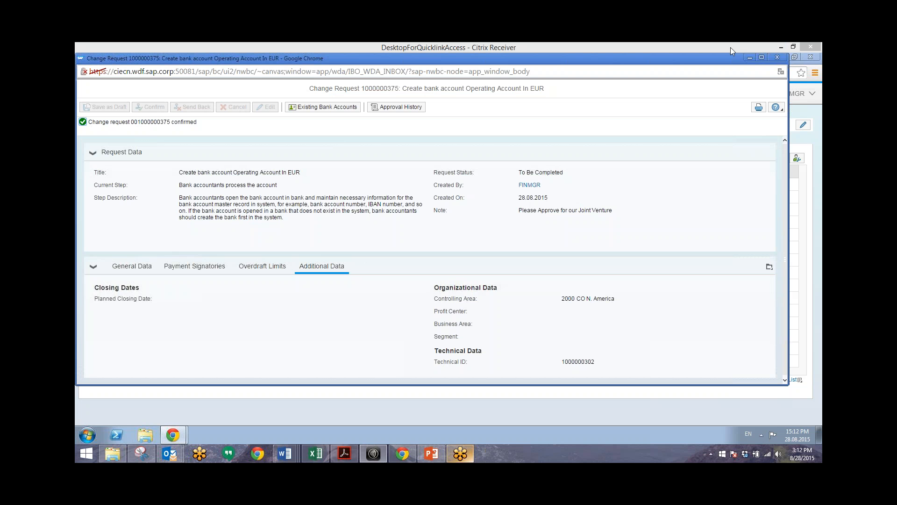
pyautogui.click(778, 57)
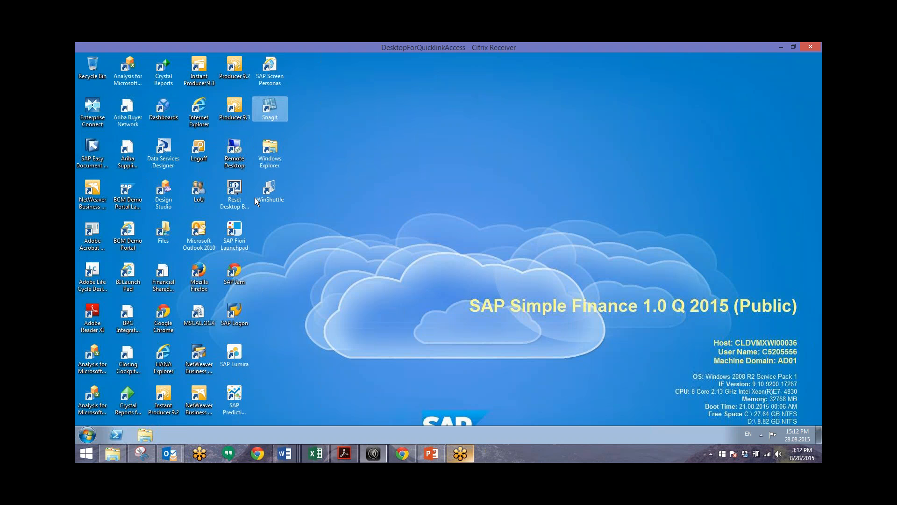
# Step: Relaunch SAP Fiori Launchpad from the desktop and log on as the IT consultant user
pyautogui.doubleClick(235, 237)
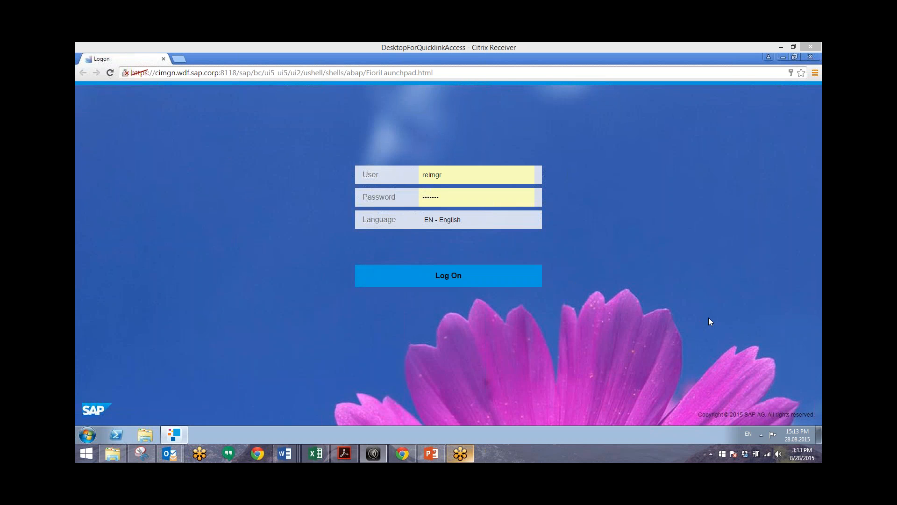
pyautogui.moveTo(444, 175); pyautogui.dragTo(423, 176)
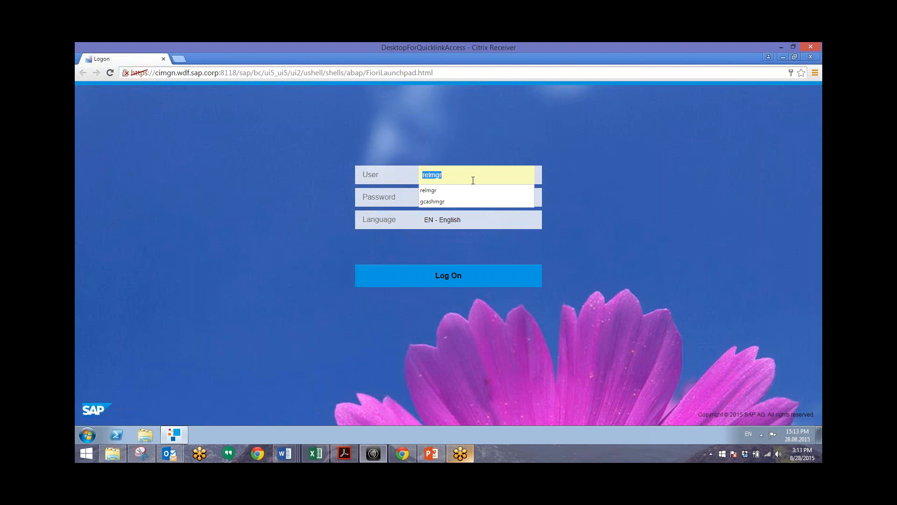
pyautogui.write('itcon')
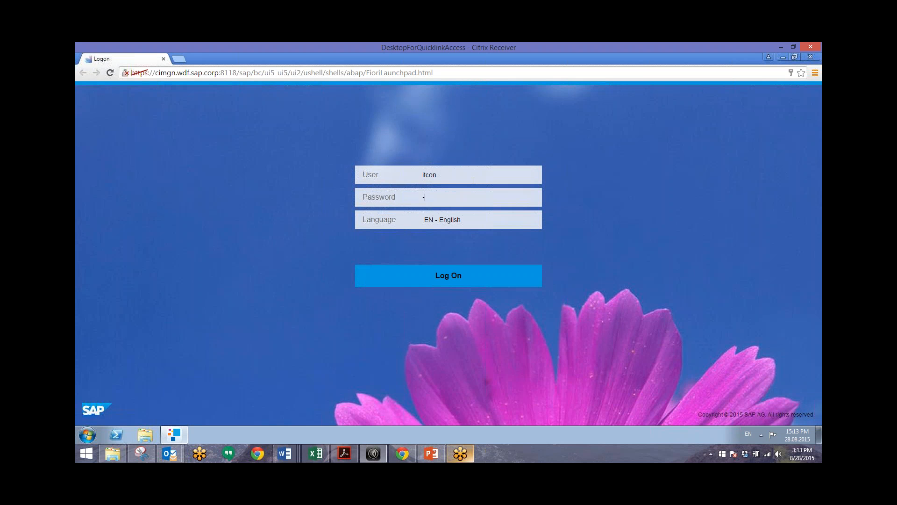
pyautogui.write('•••••••')
pyautogui.press('Return')
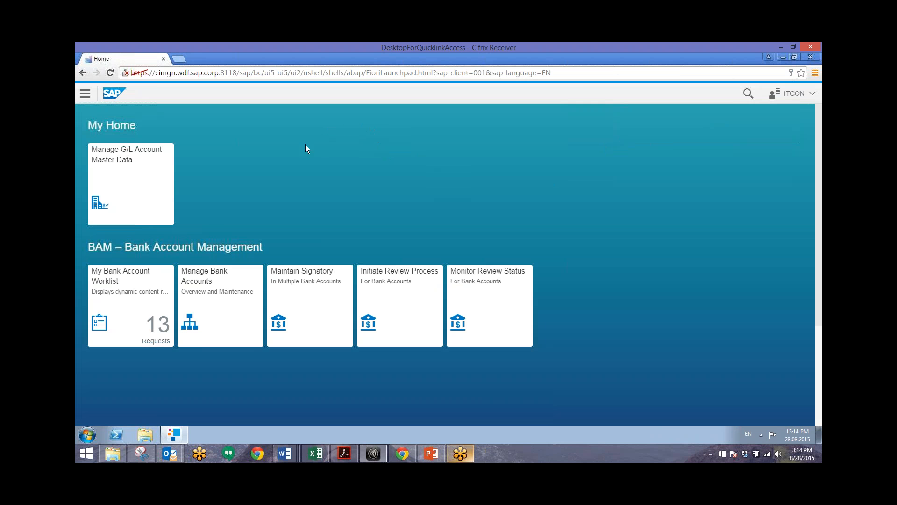
# Step: Open My Bank Account Worklist and the newest 'Create bank account Operating Account In EUR' request
pyautogui.click(146, 343)
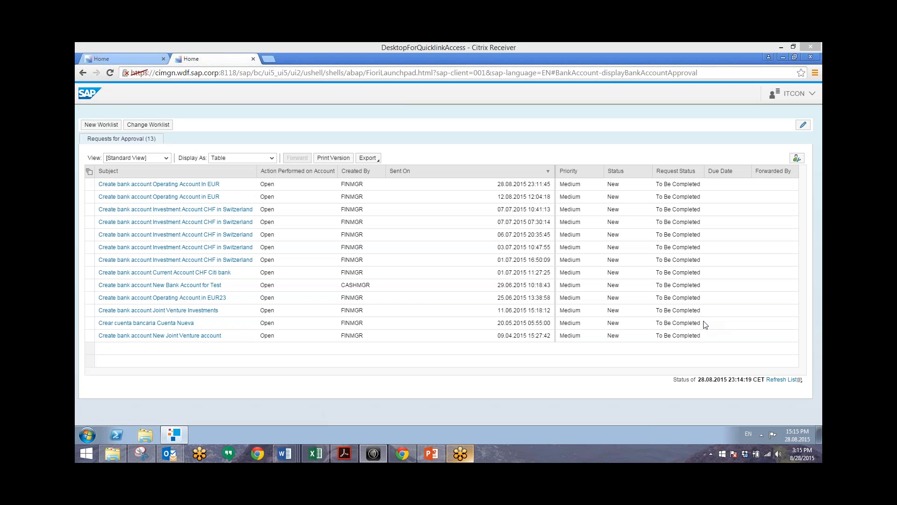
pyautogui.click(138, 183)
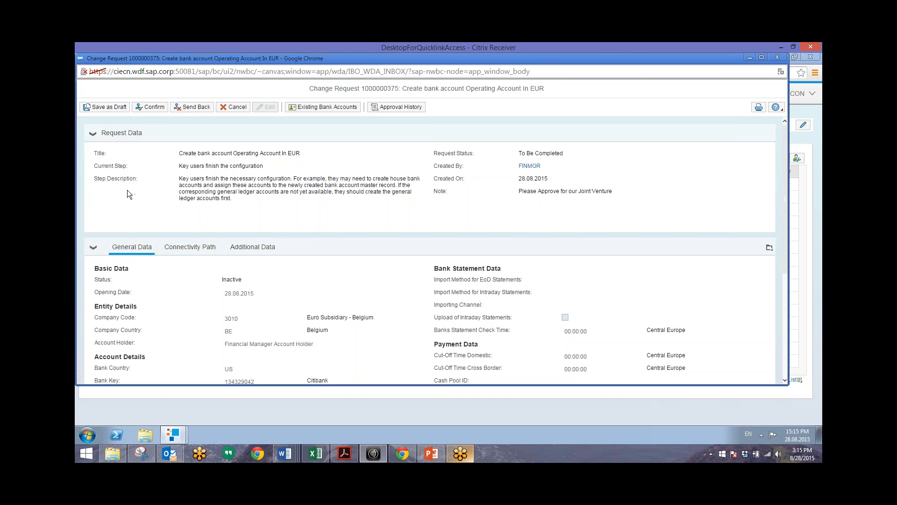
pyautogui.click(182, 252)
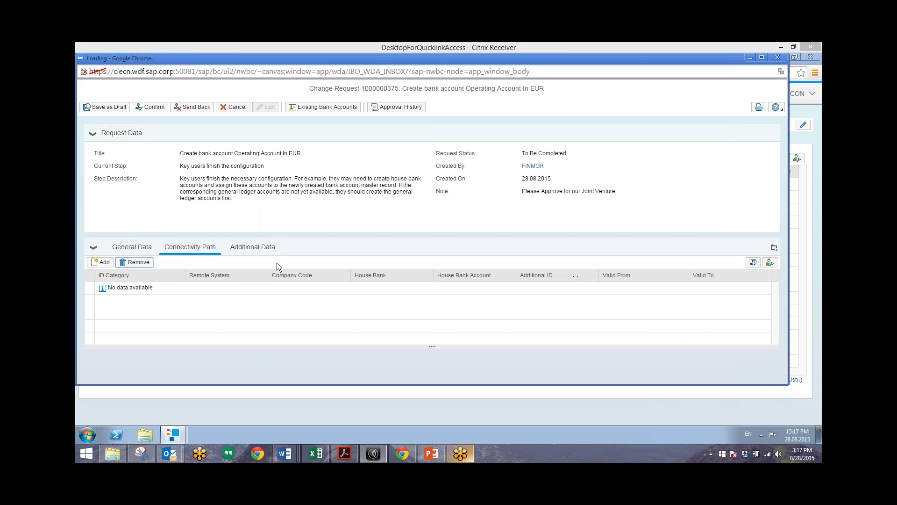
pyautogui.click(239, 245)
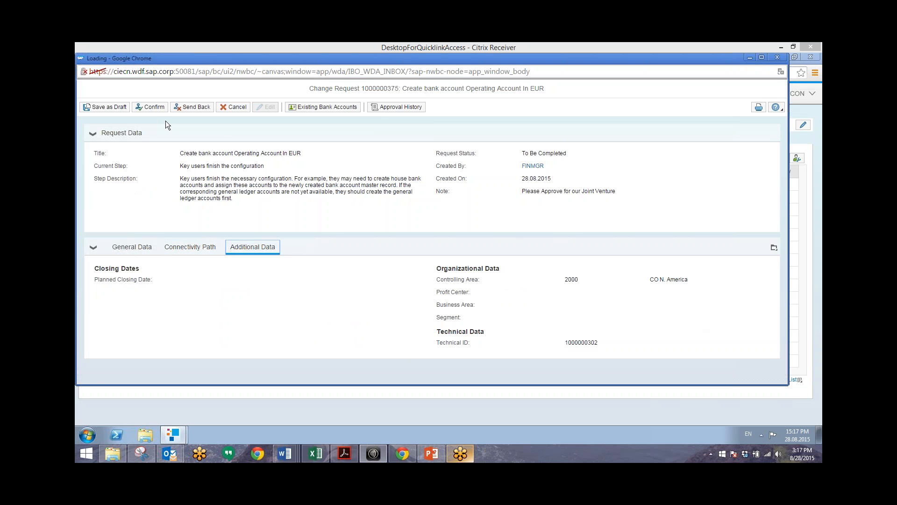
pyautogui.click(150, 107)
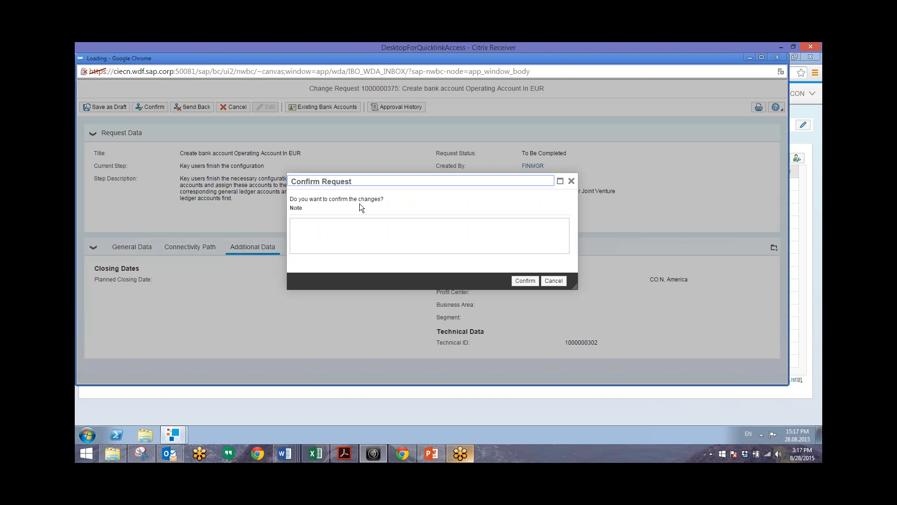
pyautogui.click(352, 234)
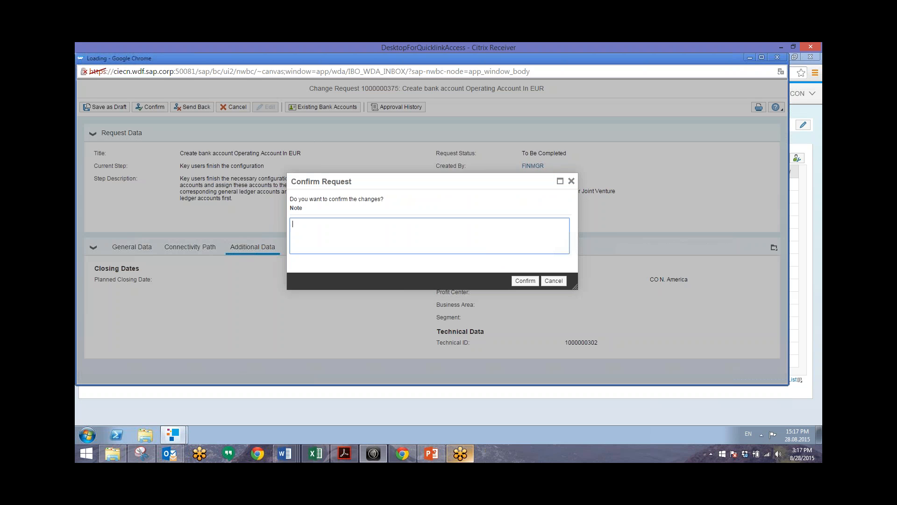
pyautogui.write('Comopleted the Bank Acco')
pyautogui.write('unt and its operation')
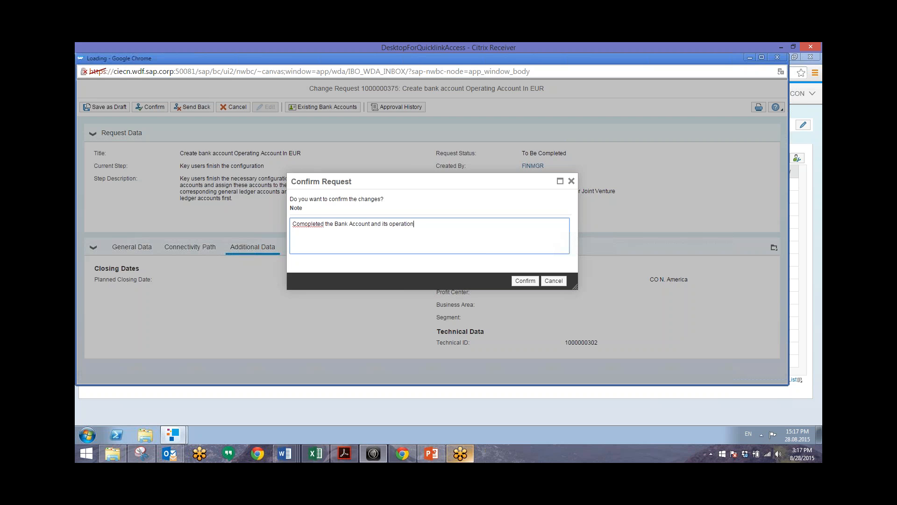
pyautogui.write('al row')
pyautogui.press('BackSpace')
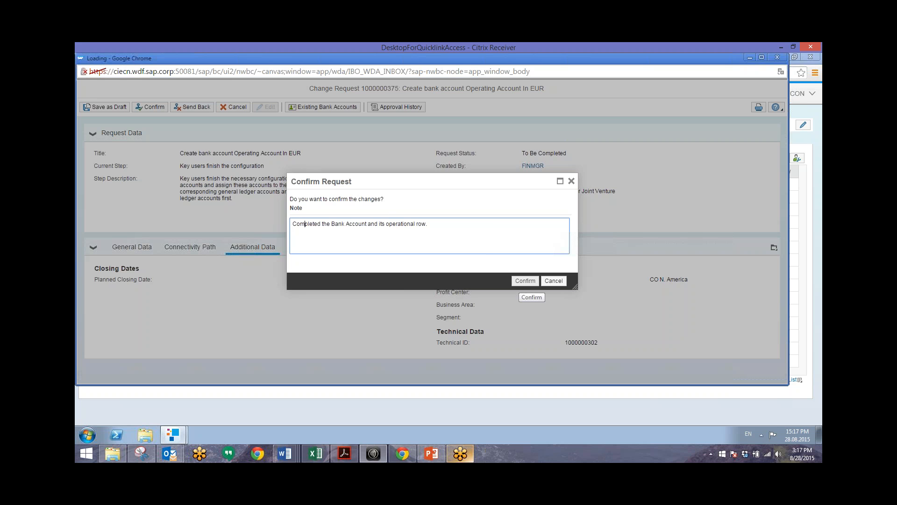
pyautogui.click(525, 281)
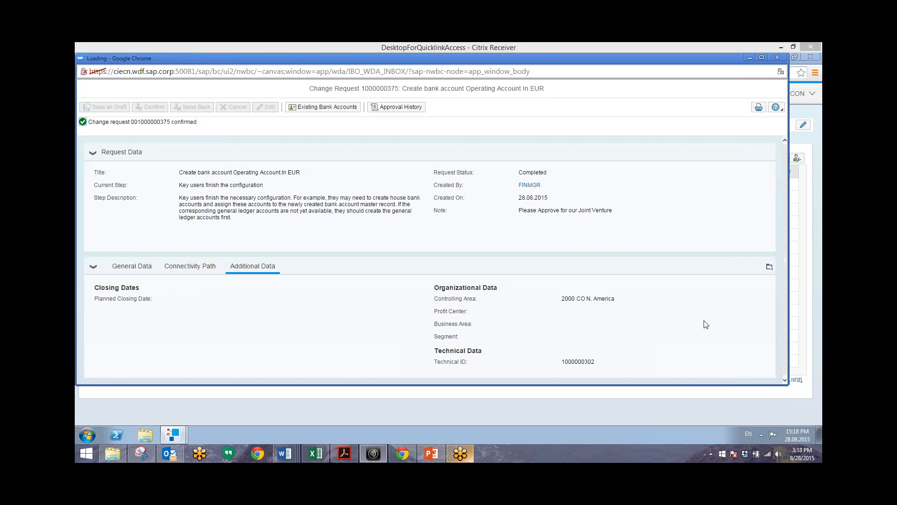
pyautogui.click(777, 57)
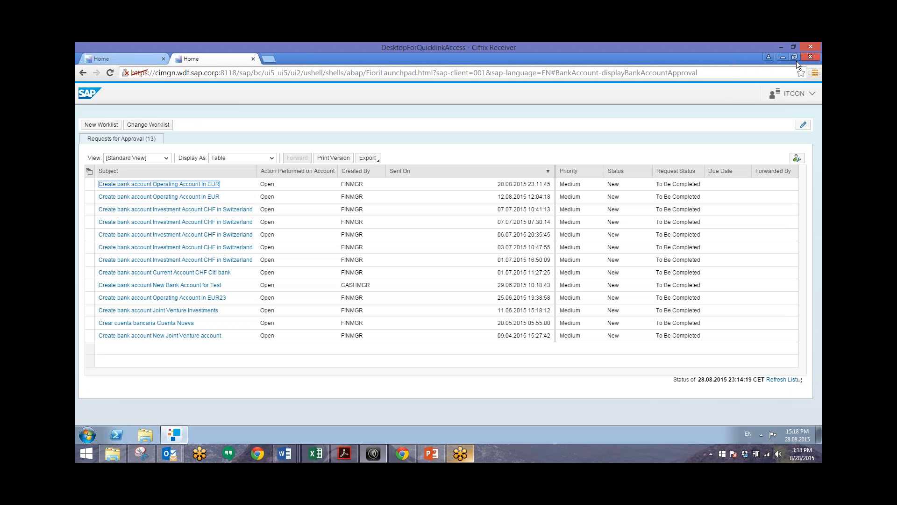
pyautogui.click(101, 58)
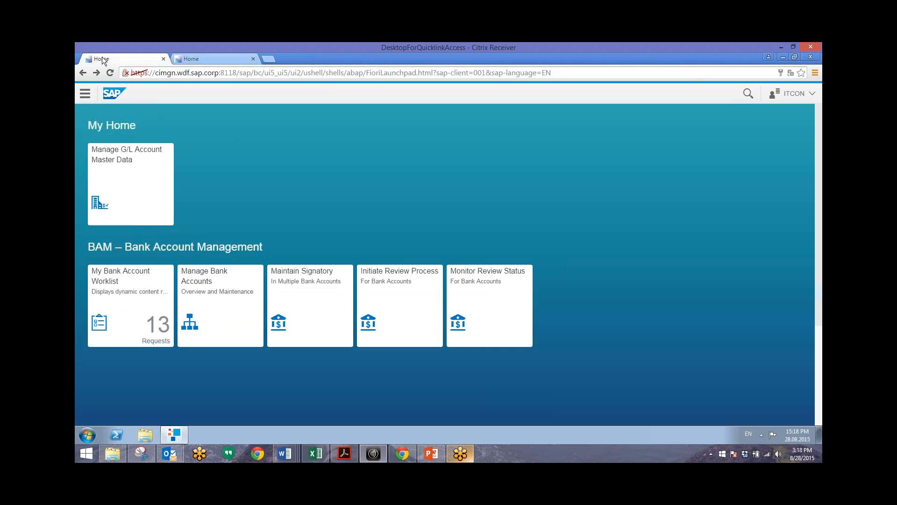